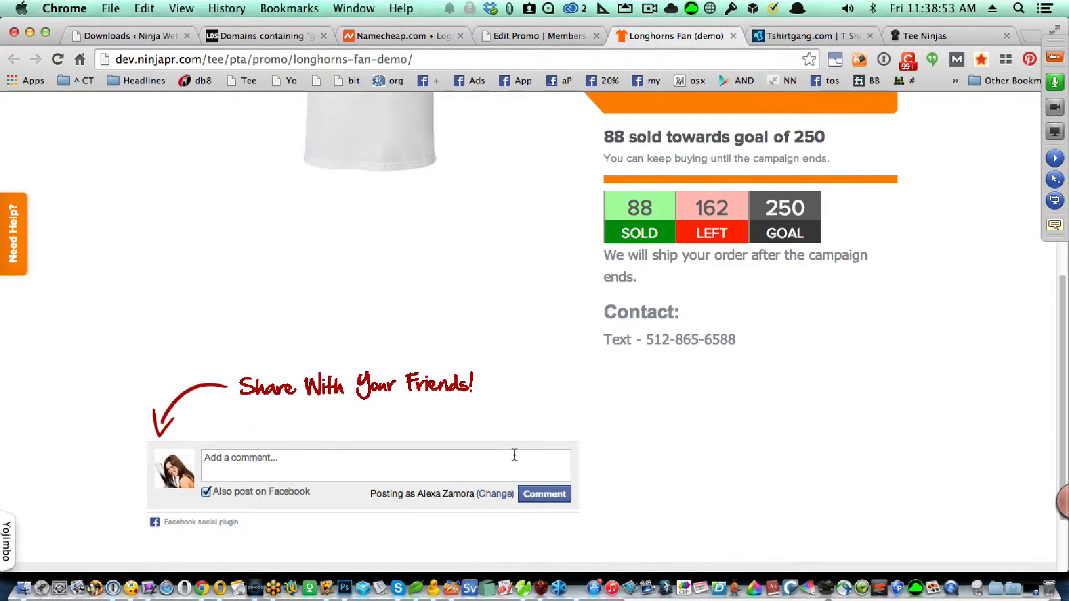
Step: Open the purchase form from the Longhorns Fan (demo) page and examine the sizes offered for the Standard style
scroll(515, 455, up, 10)
scroll(824, 464, up, 1)
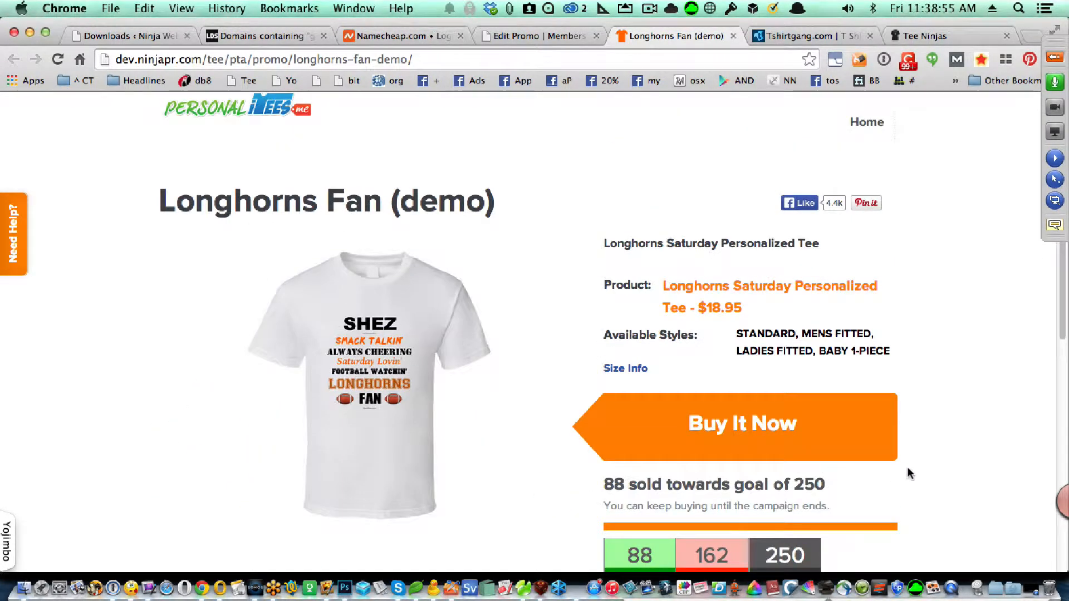
click(774, 426)
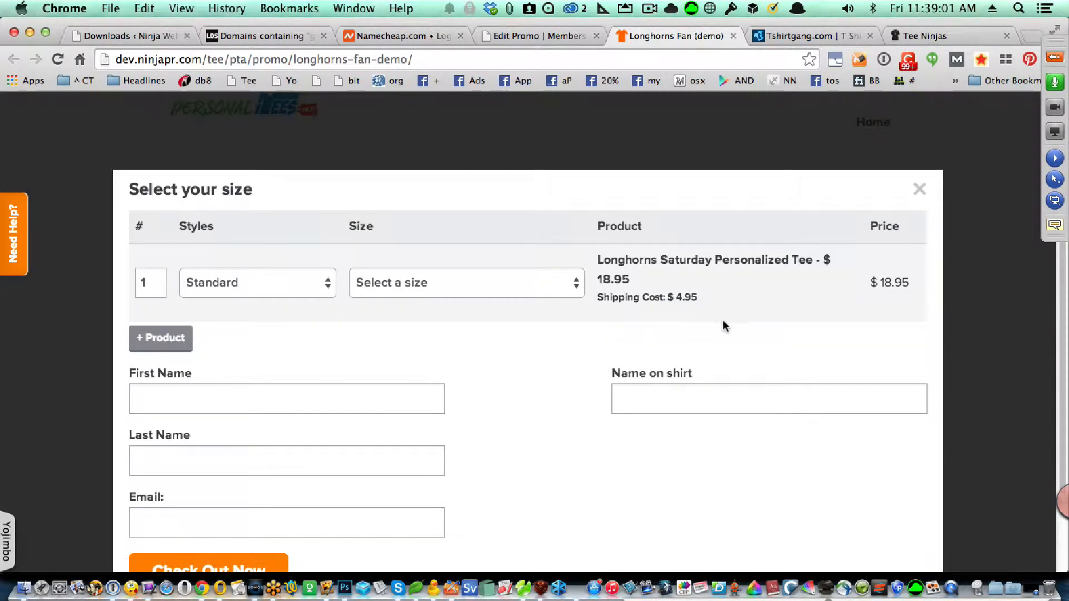
click(422, 292)
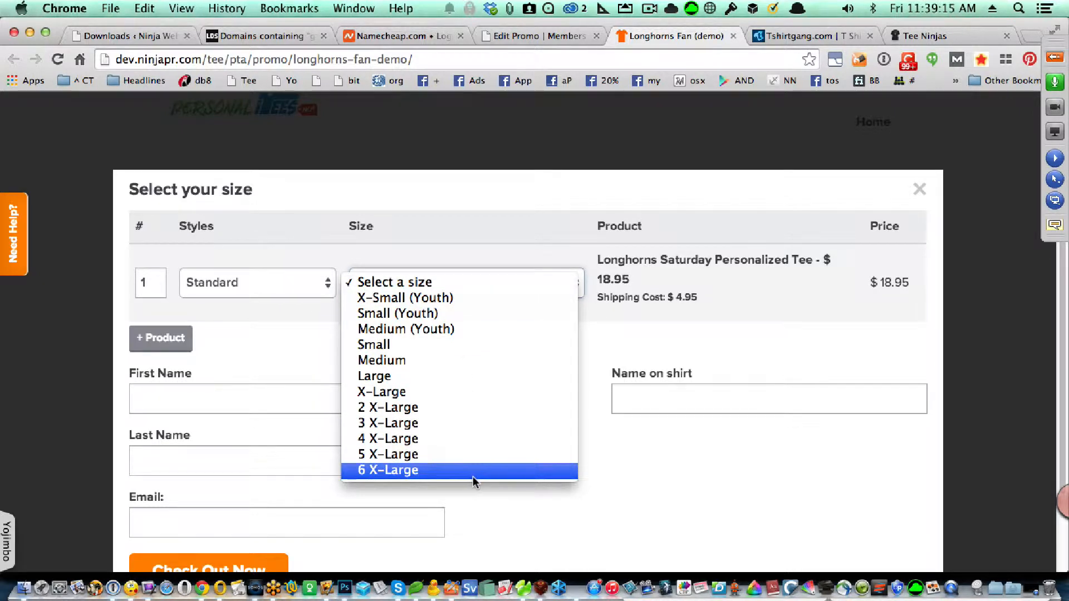
click(591, 510)
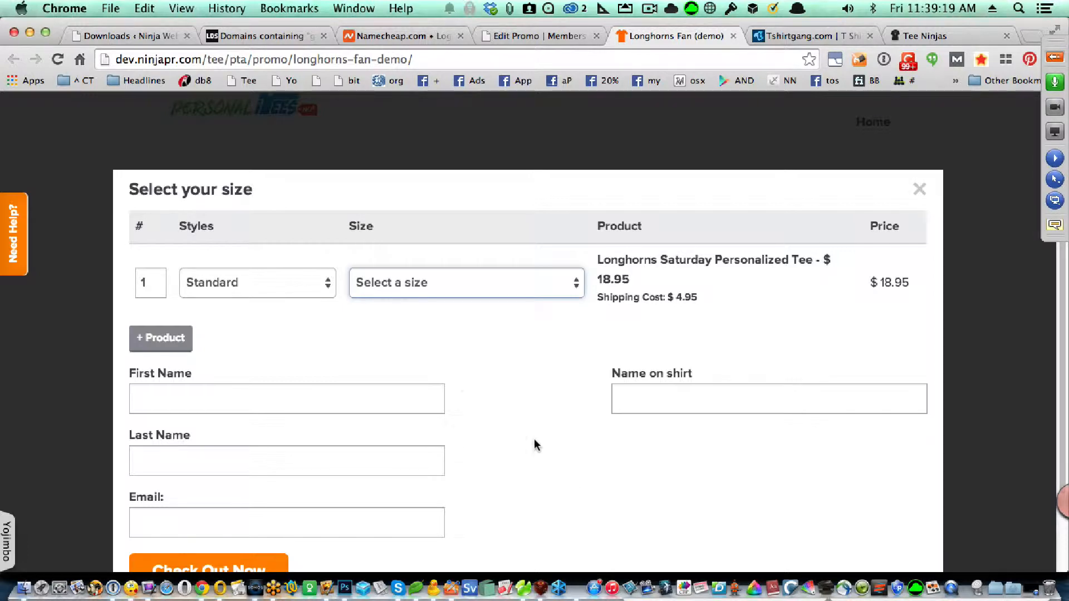
Step: Review the purchase form's customer fields and the name-on-shirt field, and close the form without ordering
click(332, 406)
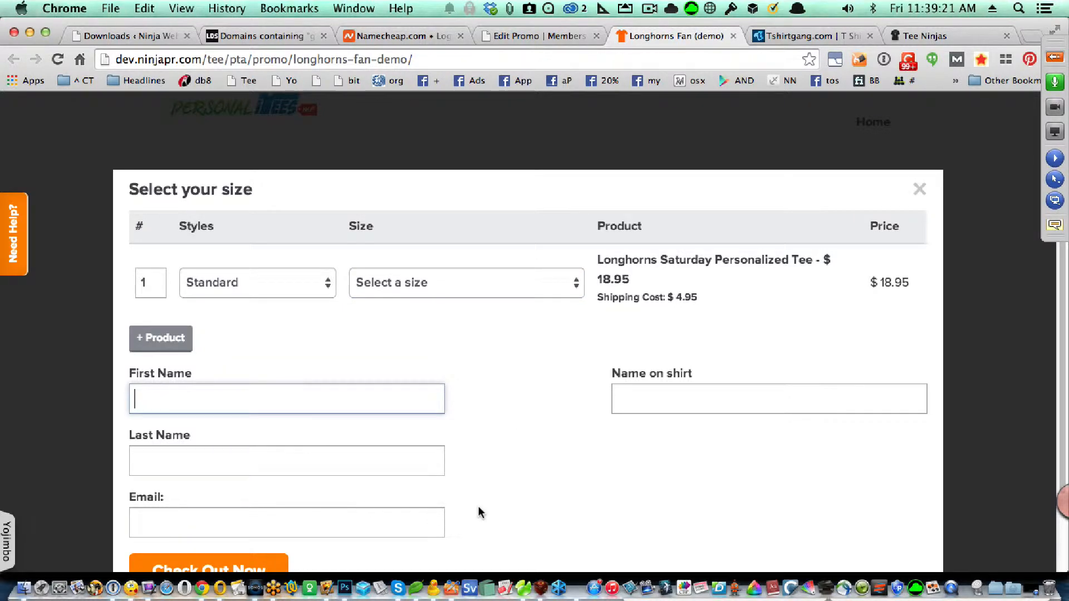
scroll(479, 506, down, 3)
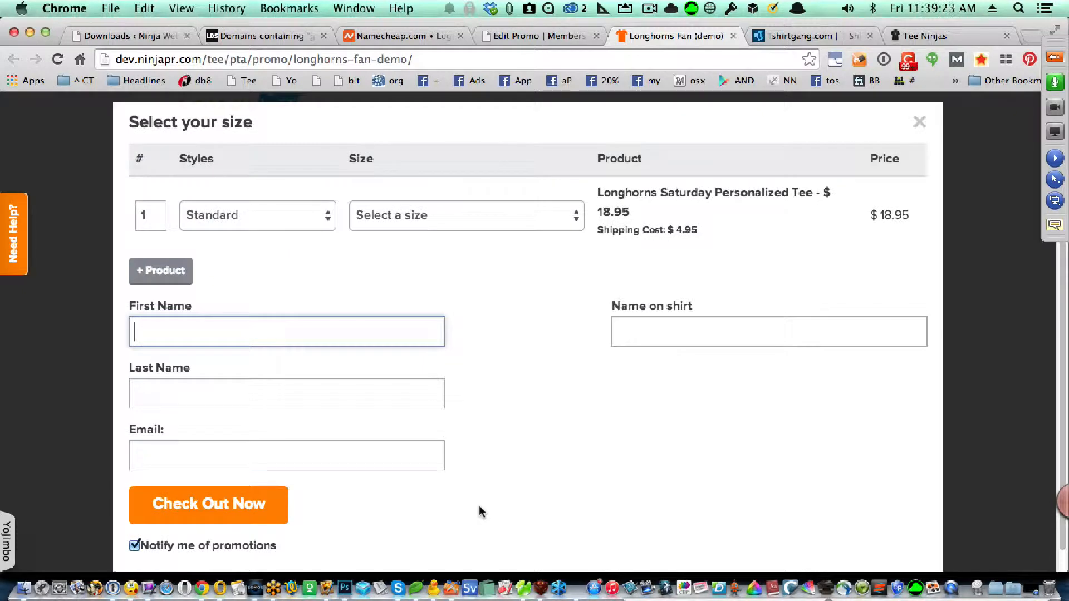
scroll(479, 506, down, 1)
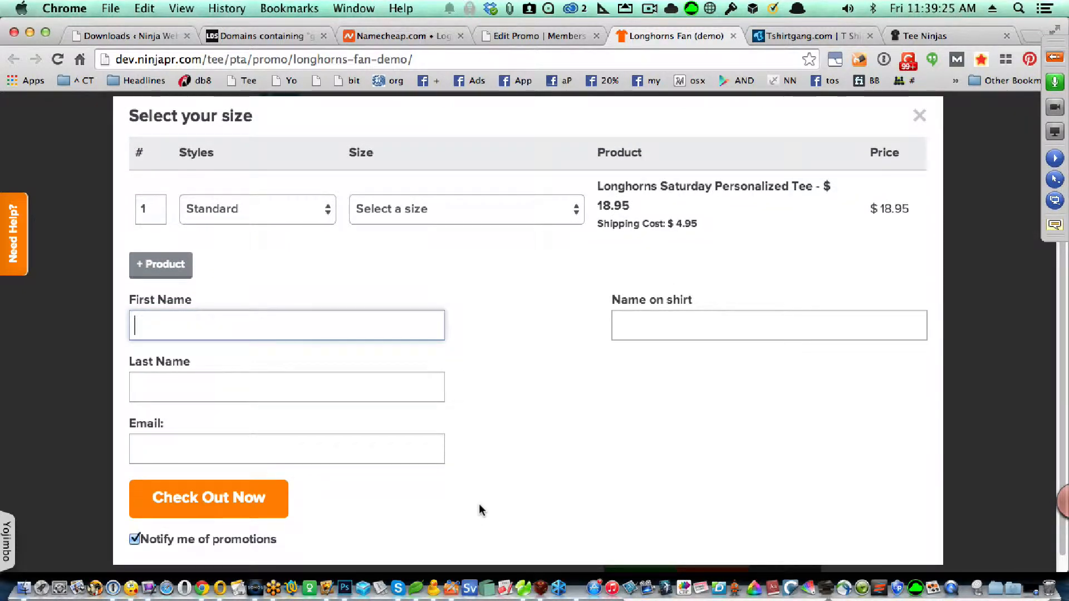
click(643, 327)
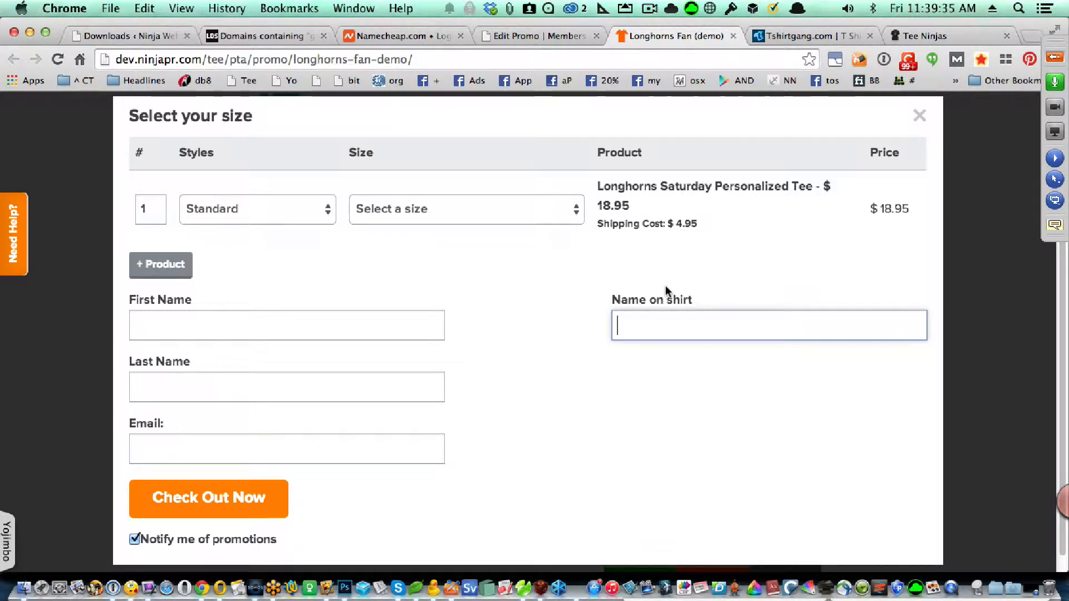
click(919, 116)
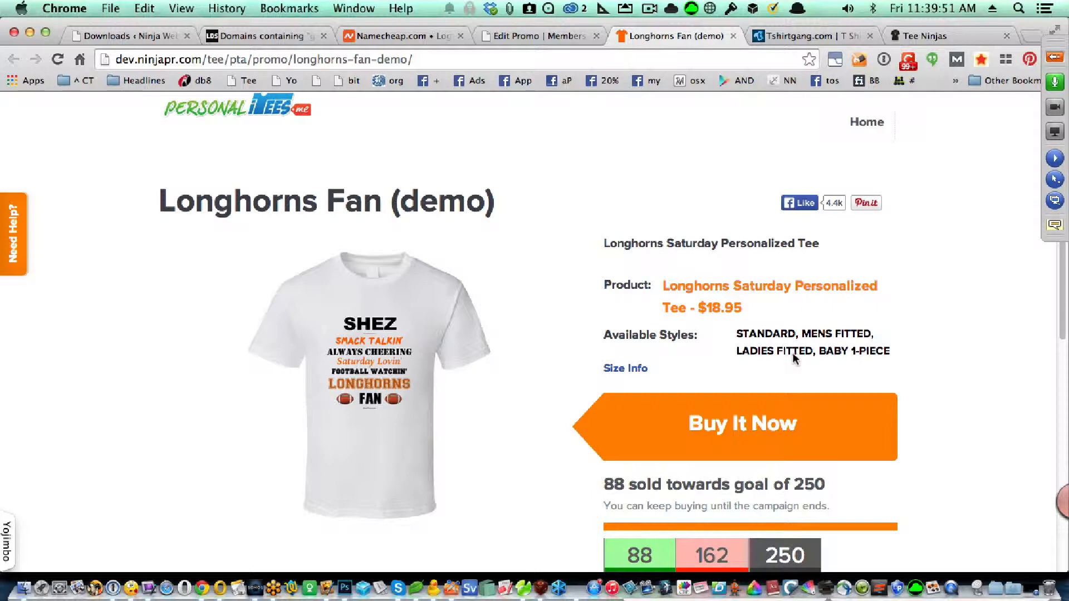
Step: Reopen the purchase form, examine the available shirt styles, and close it without choosing another one
click(801, 434)
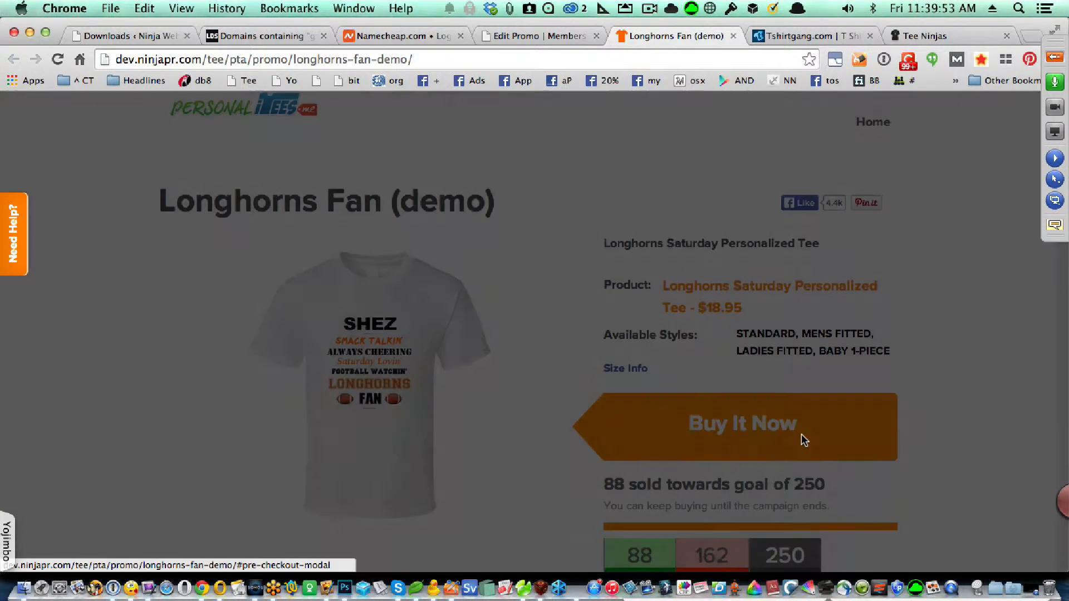
click(333, 210)
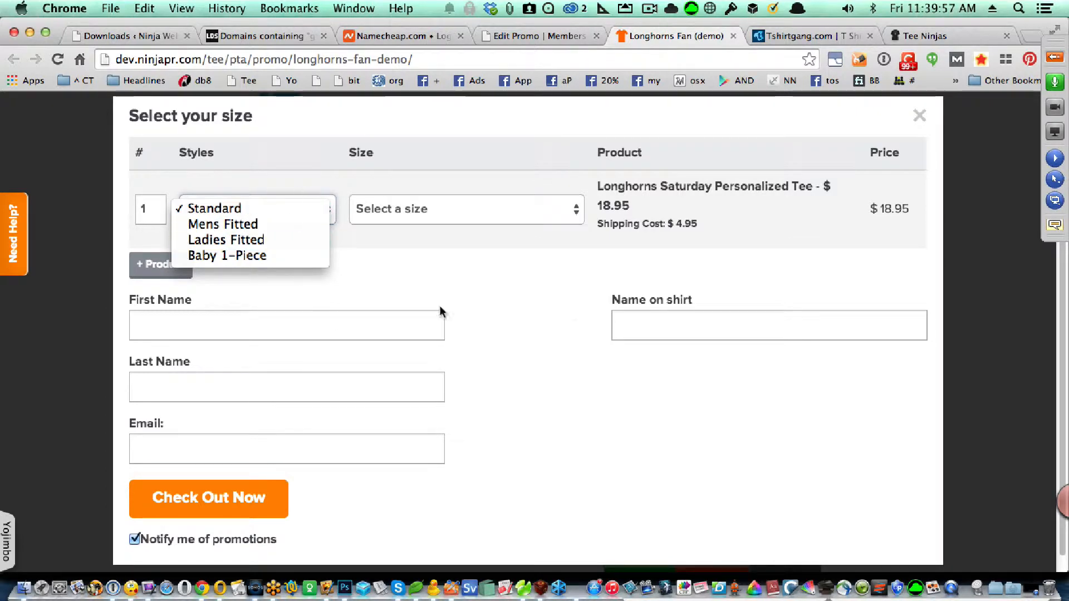
click(575, 361)
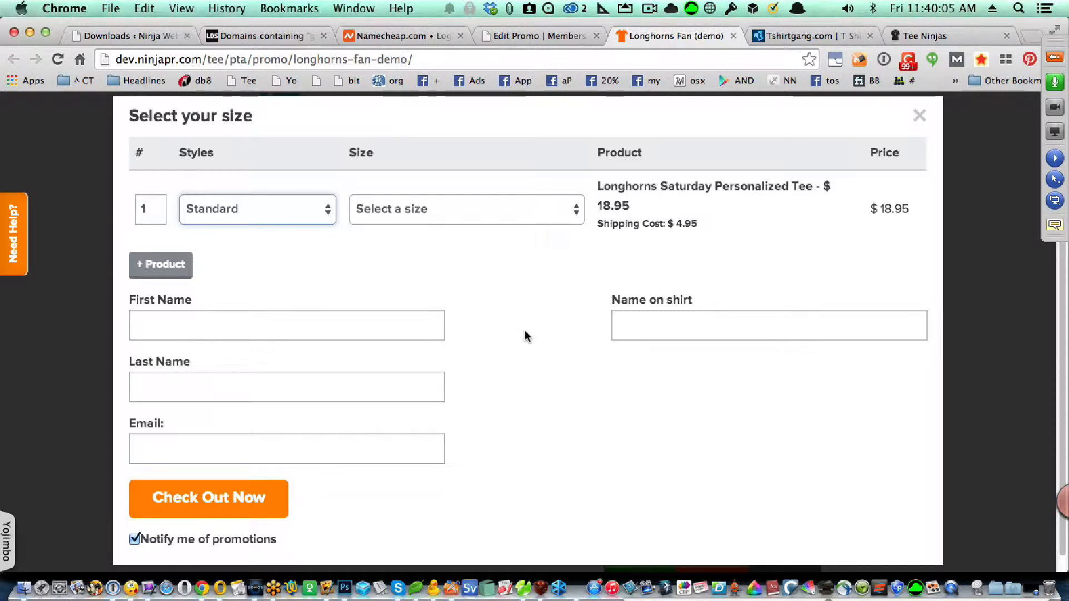
click(915, 115)
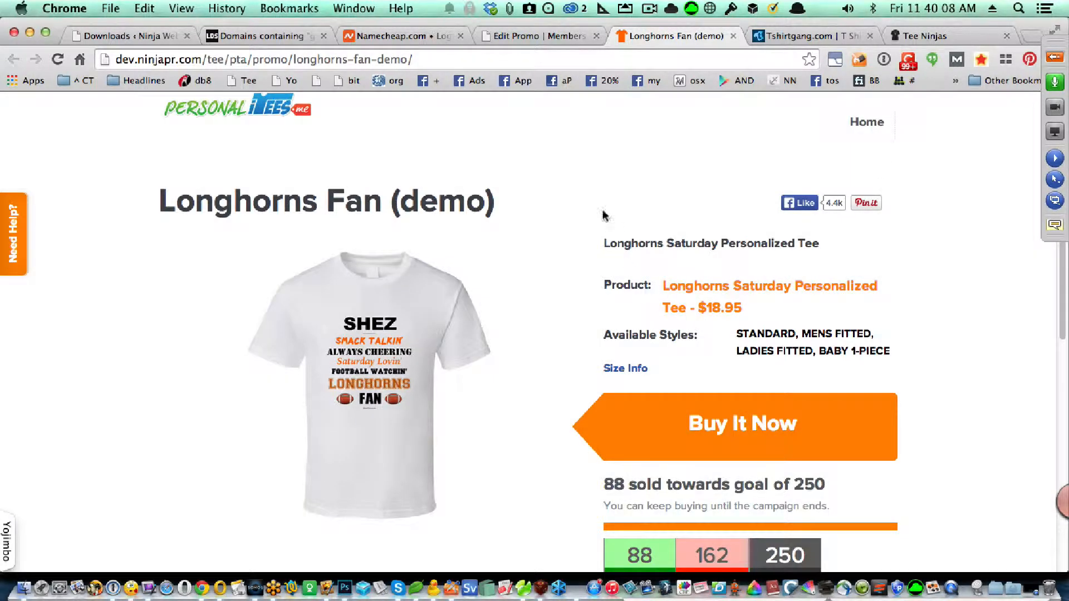
Step: Switch to the Longhorns Fan (demo) promo editor and go to its Promo Details section
click(550, 36)
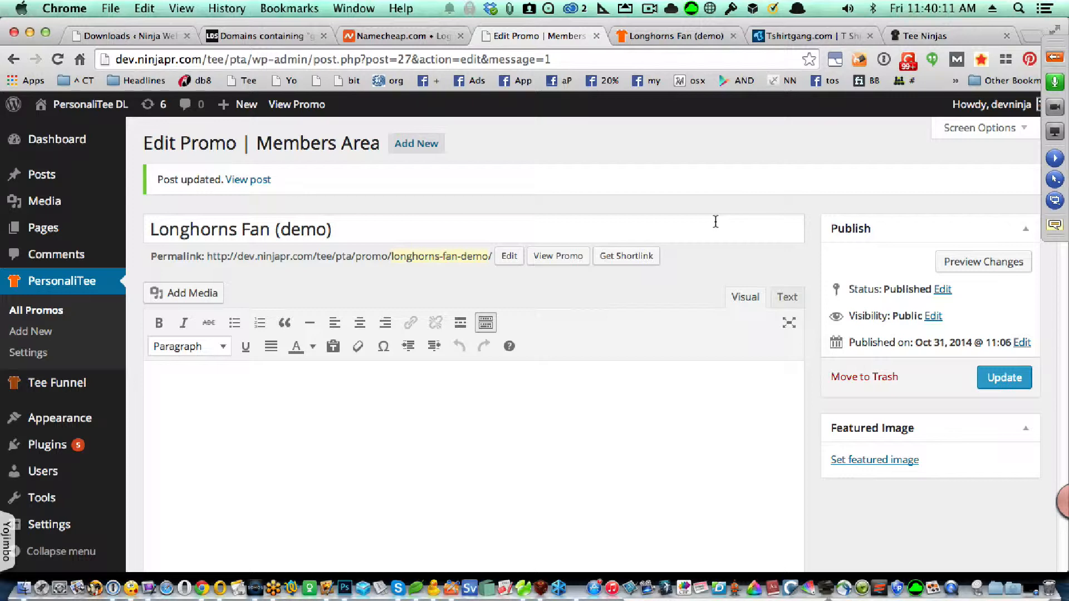
scroll(715, 221, down, 3)
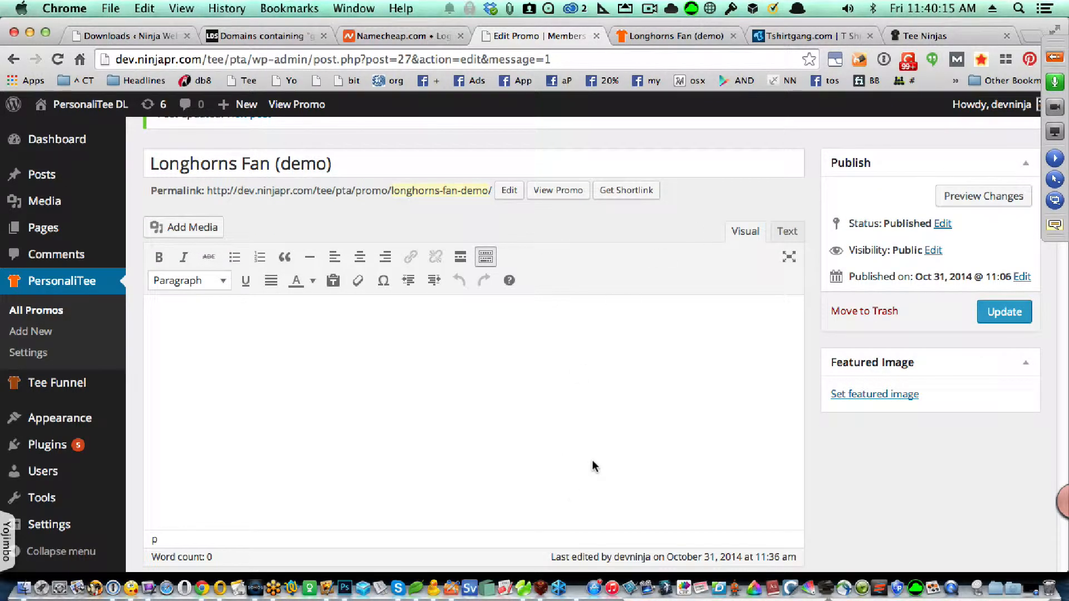
scroll(593, 465, down, 15)
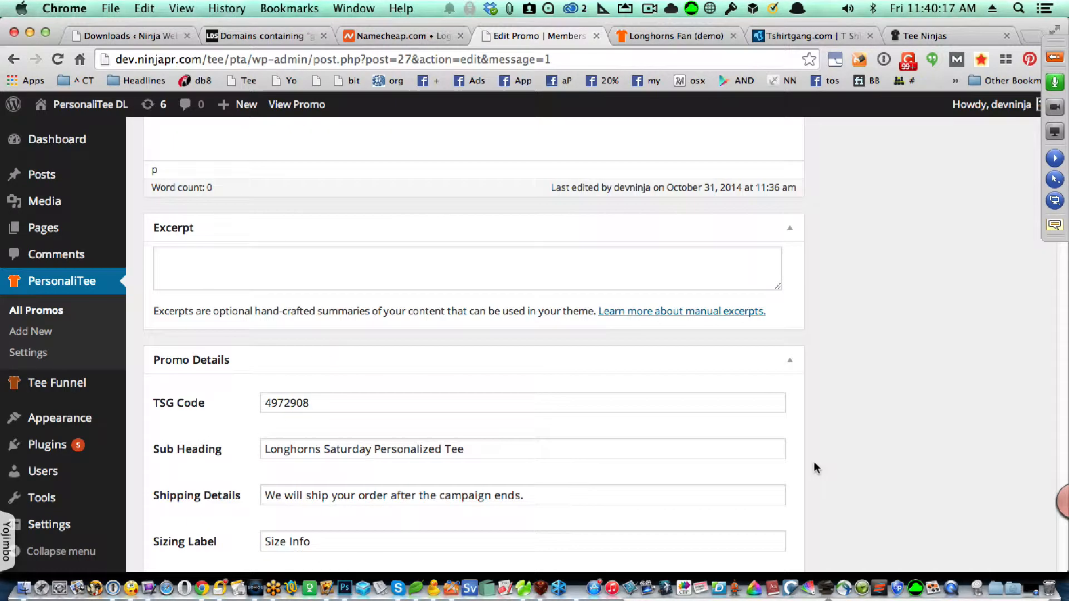
scroll(838, 467, down, 1)
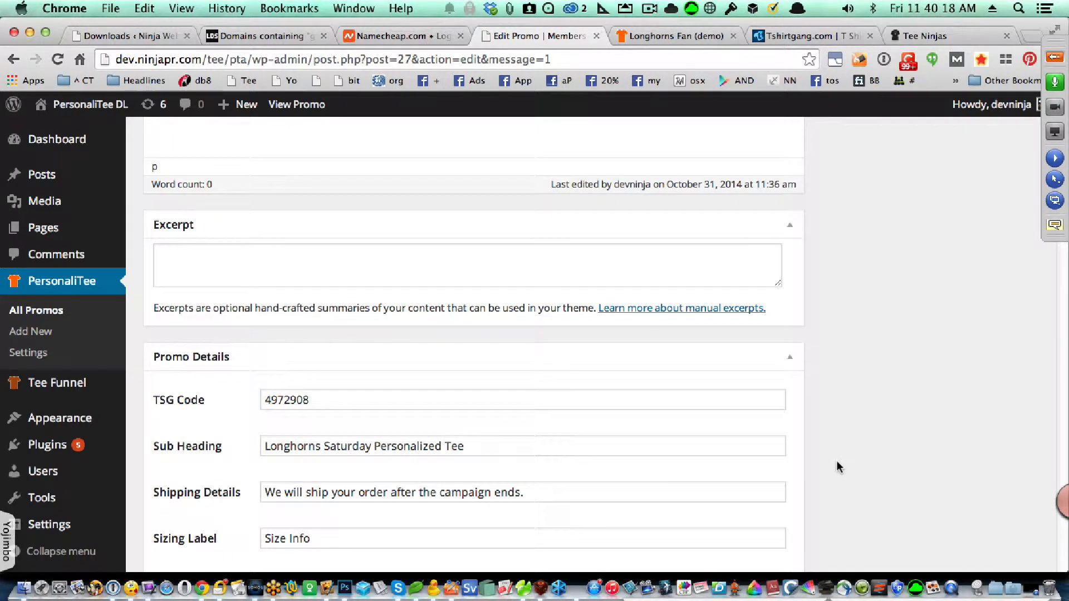
Step: Change the promo's TSG code to 123, then copy the sub heading text and clear that field
double_click(295, 400)
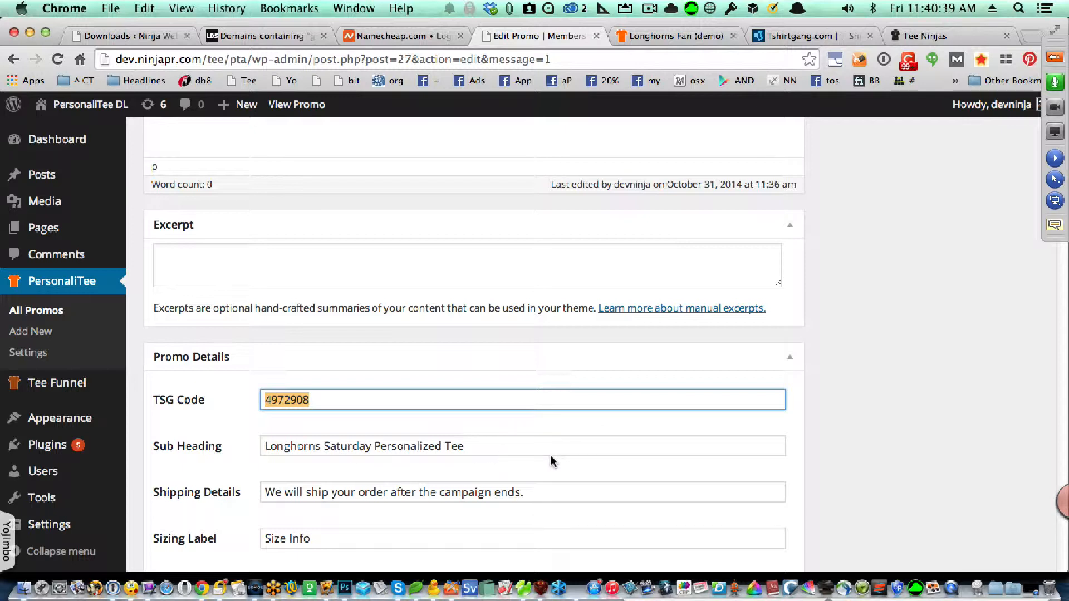
key(BackSpace)
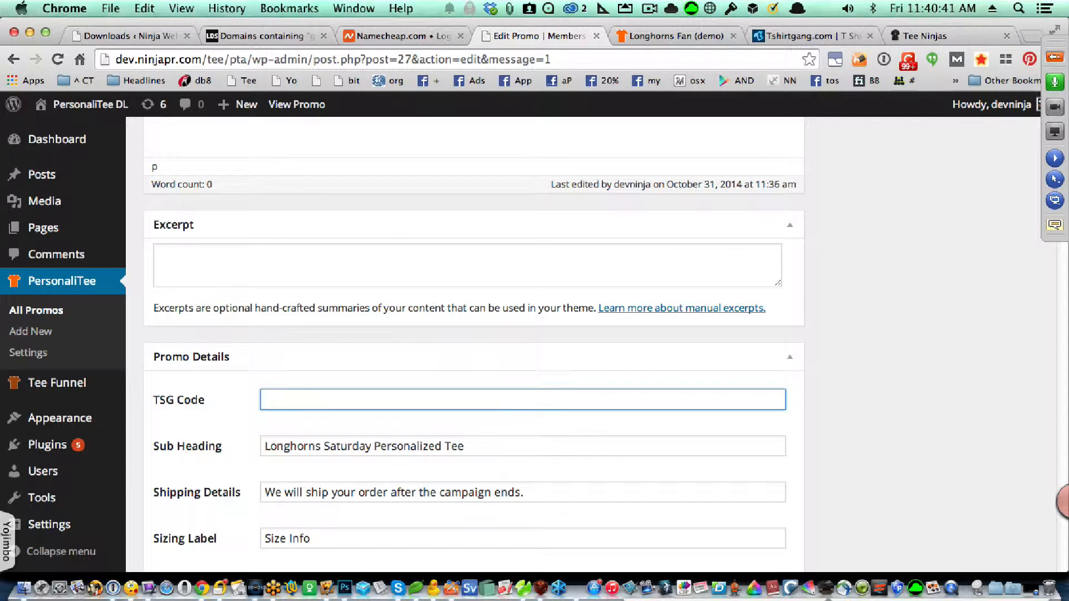
text(123)
key(Tab)
key(super+c)
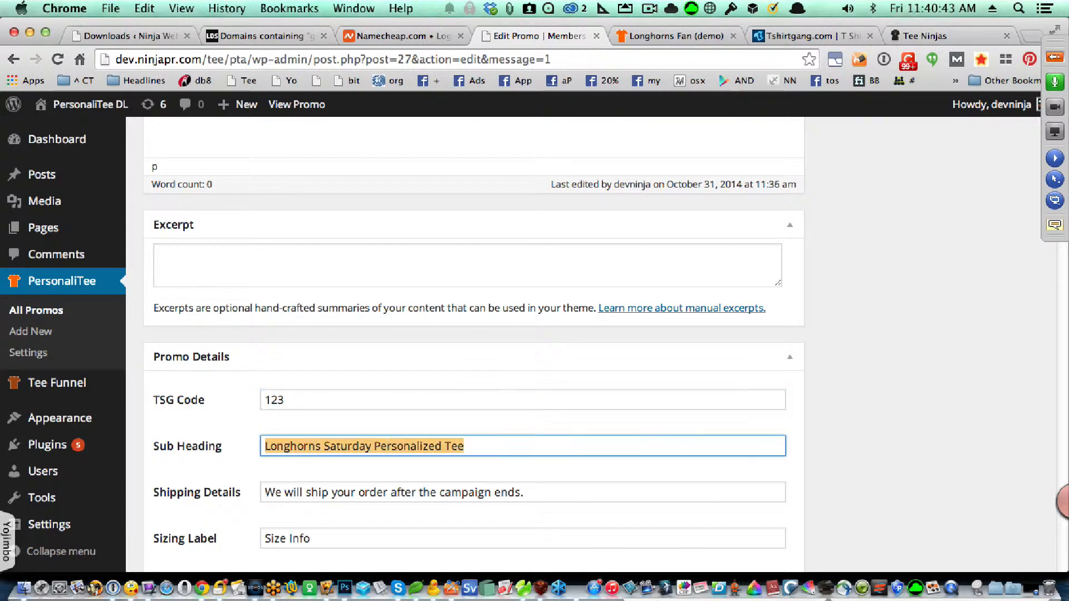
key(BackSpace)
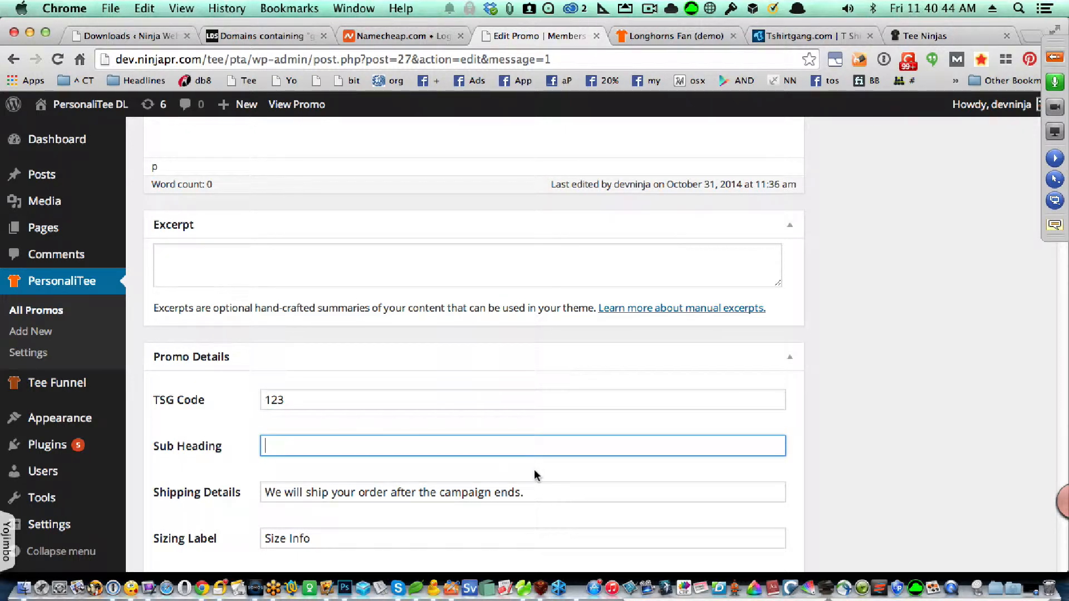
Step: Set the TSG code to 4972908 and the sub heading to "Longhorns Saturday Personalized Tee"
click(367, 398)
key(super+a)
text(4972908)
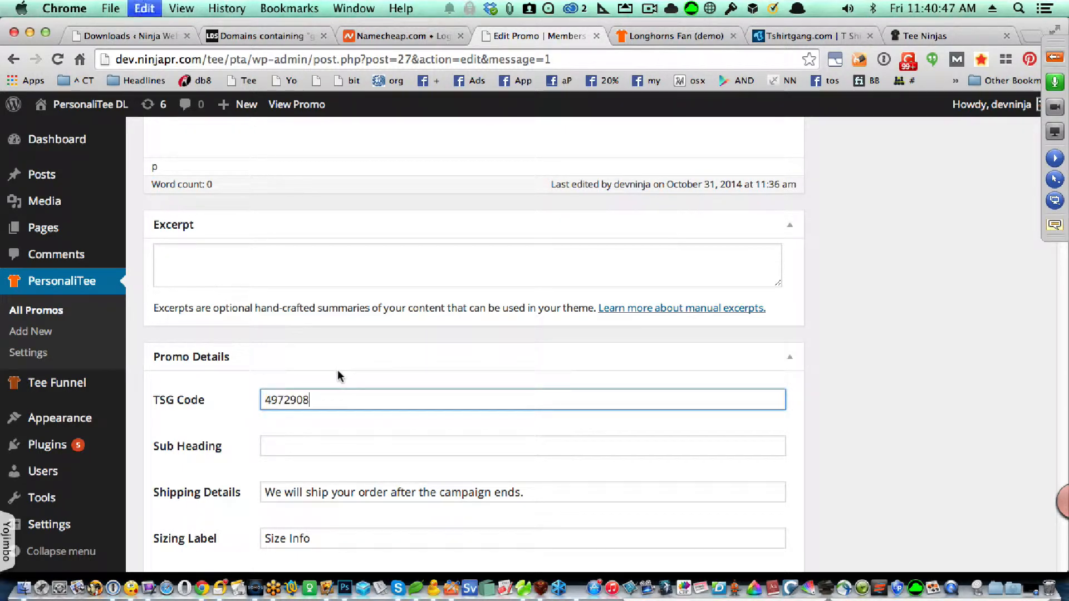
key(Tab)
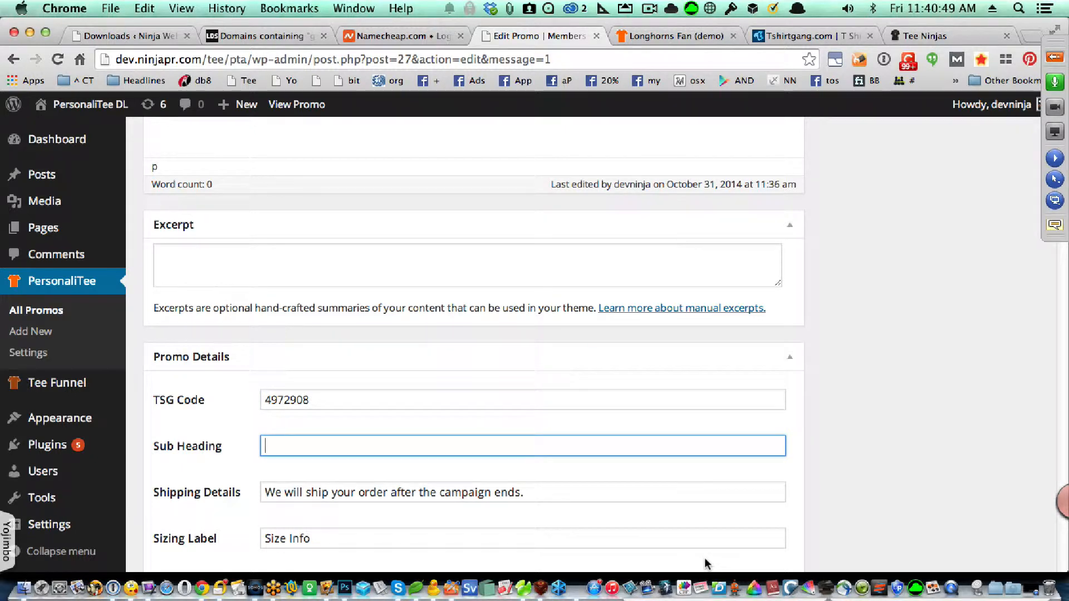
key(super+v)
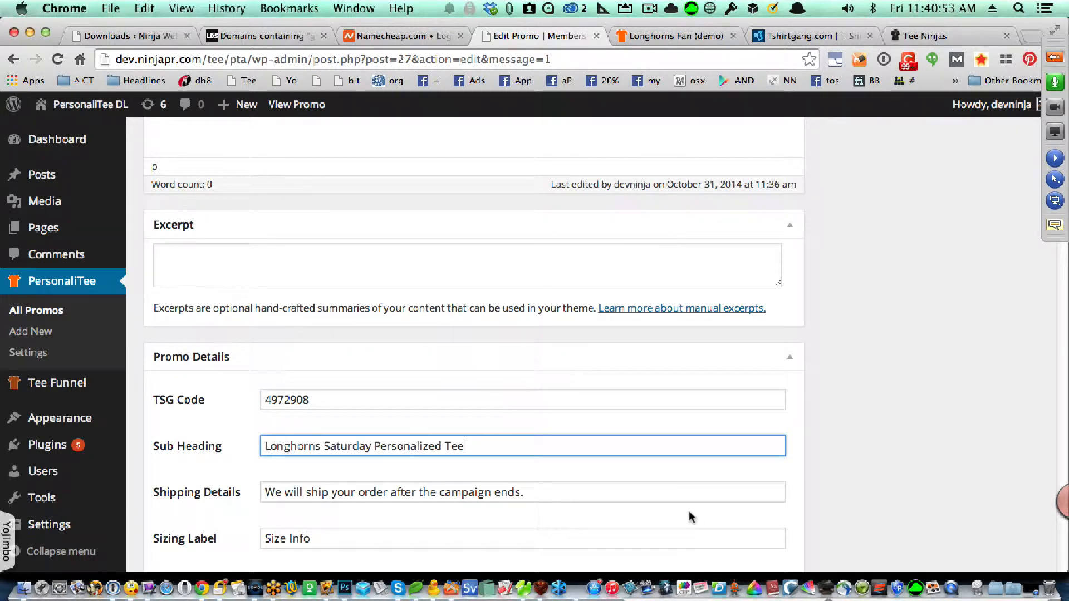
Step: Examine the promo's sizing guide, product names, product types and the sizes listed for each type
scroll(687, 513, down, 2)
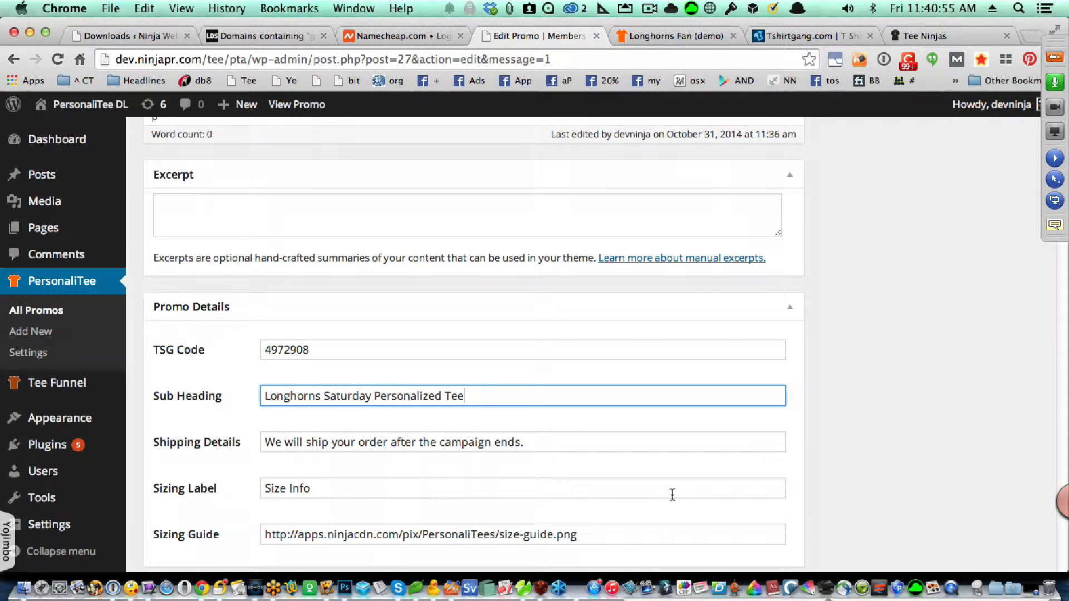
scroll(618, 491, down, 1)
scroll(619, 494, down, 8)
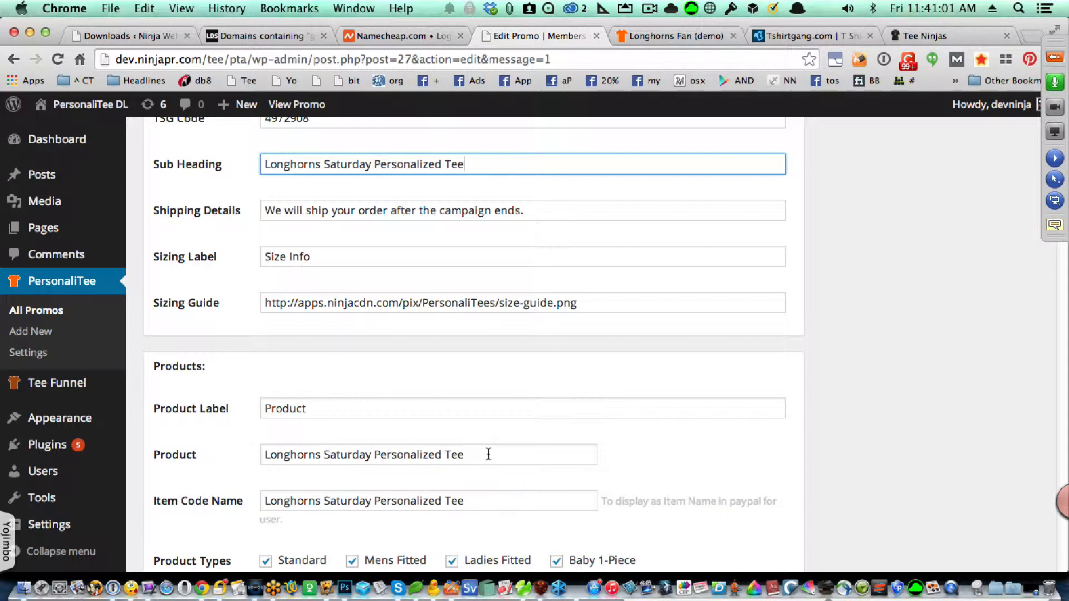
scroll(423, 485, down, 2)
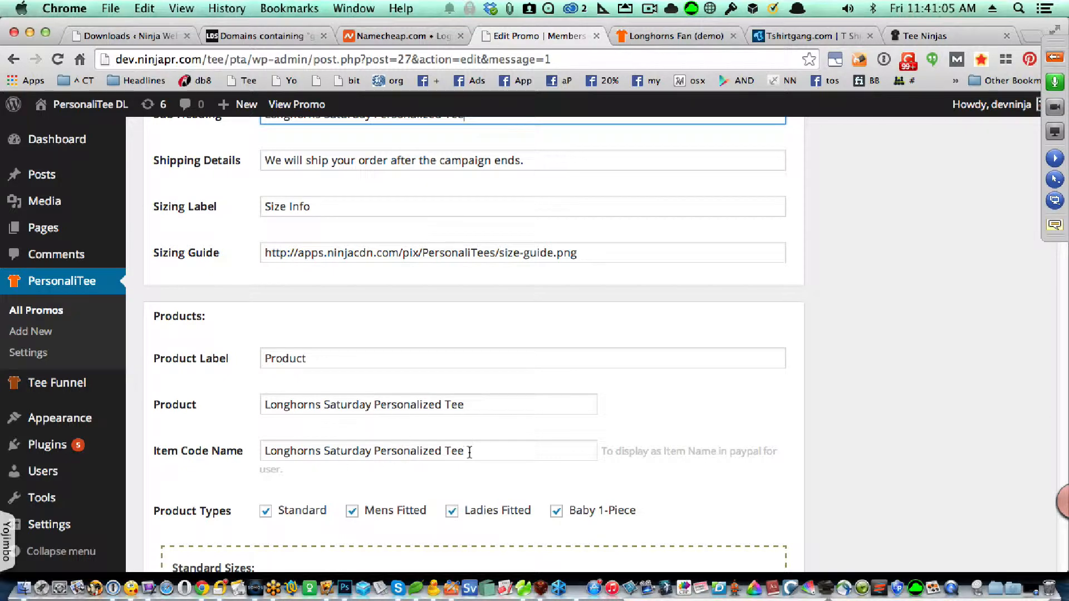
scroll(500, 450, down, 3)
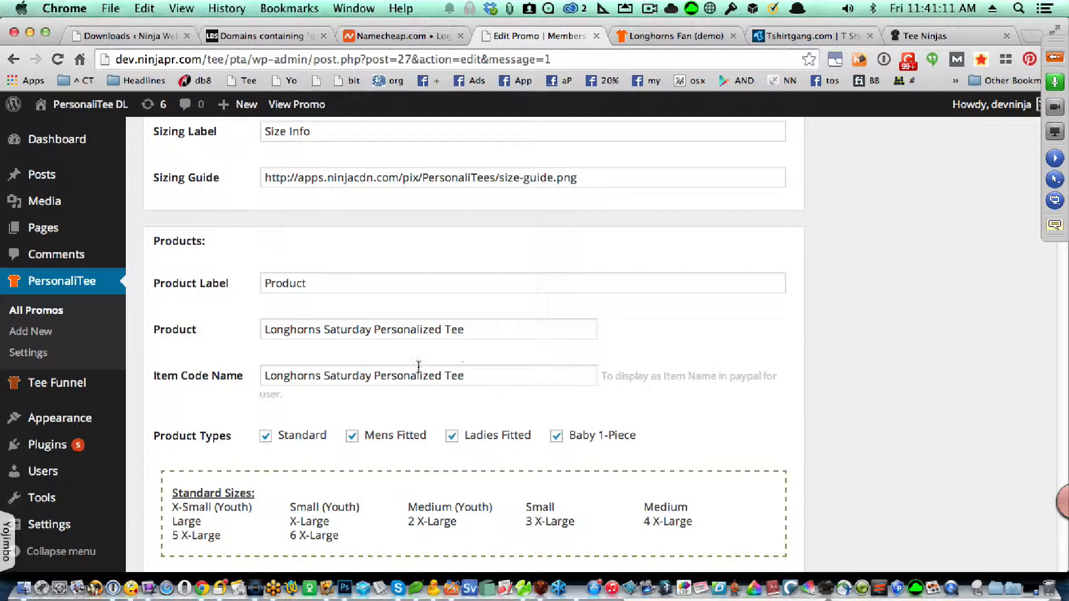
scroll(612, 390, down, 3)
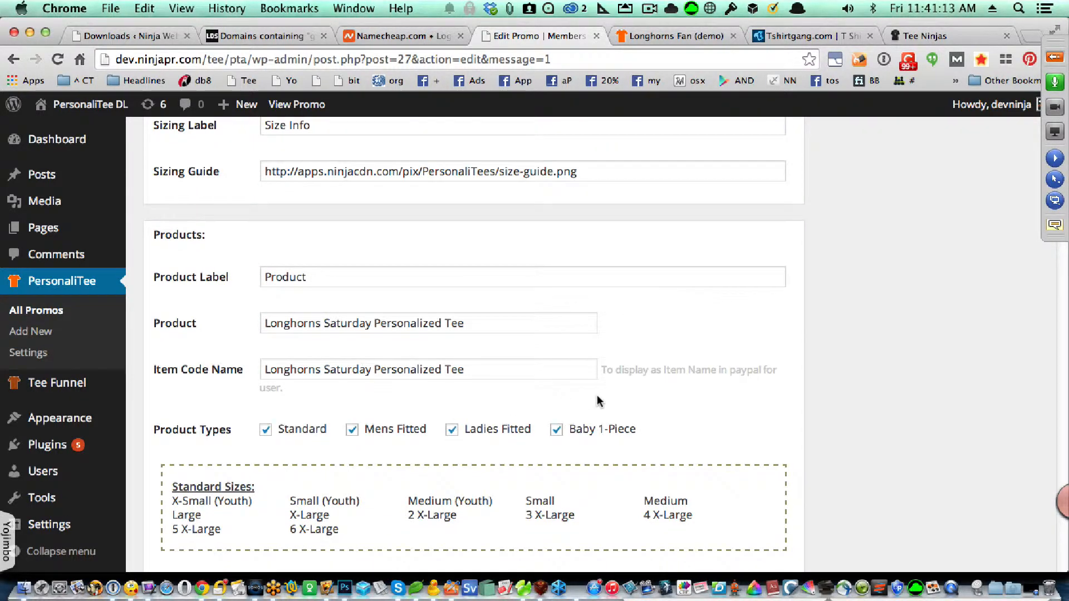
scroll(645, 394, down, 2)
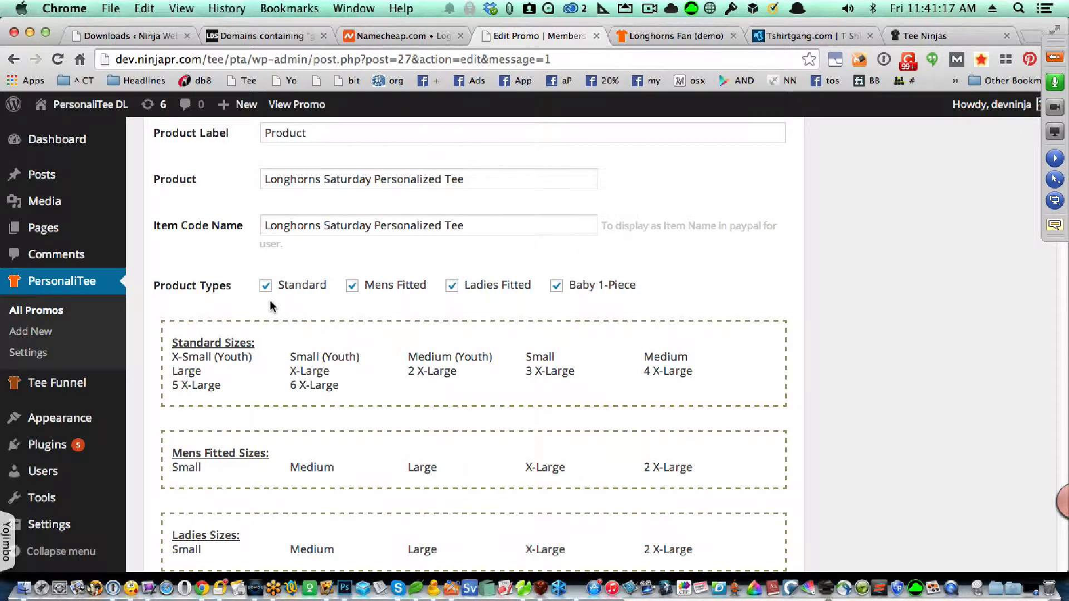
scroll(272, 306, down, 1)
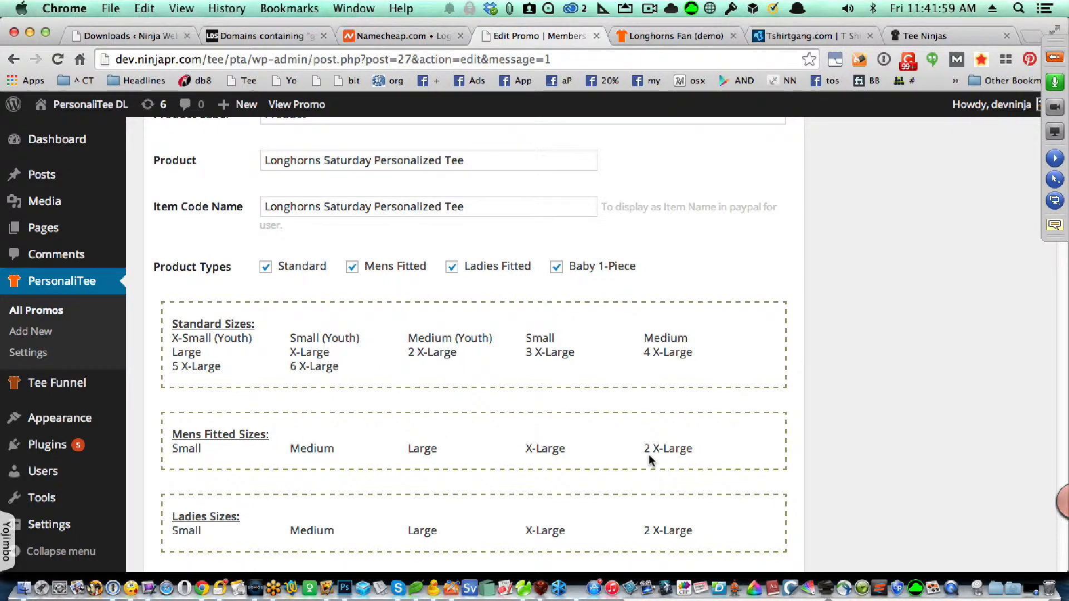
scroll(647, 454, down, 3)
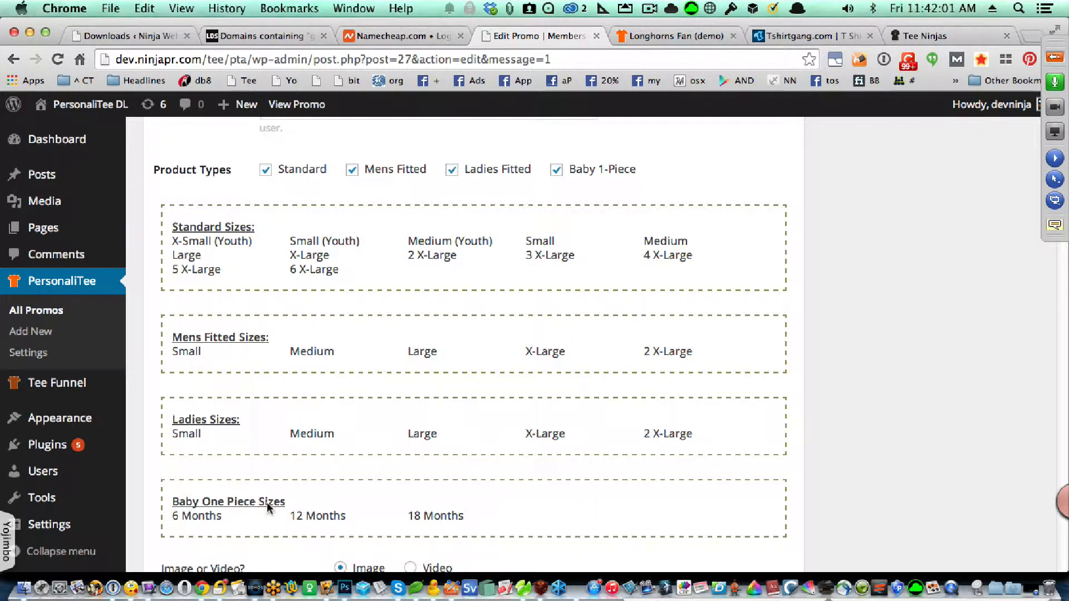
scroll(468, 495, up, 1)
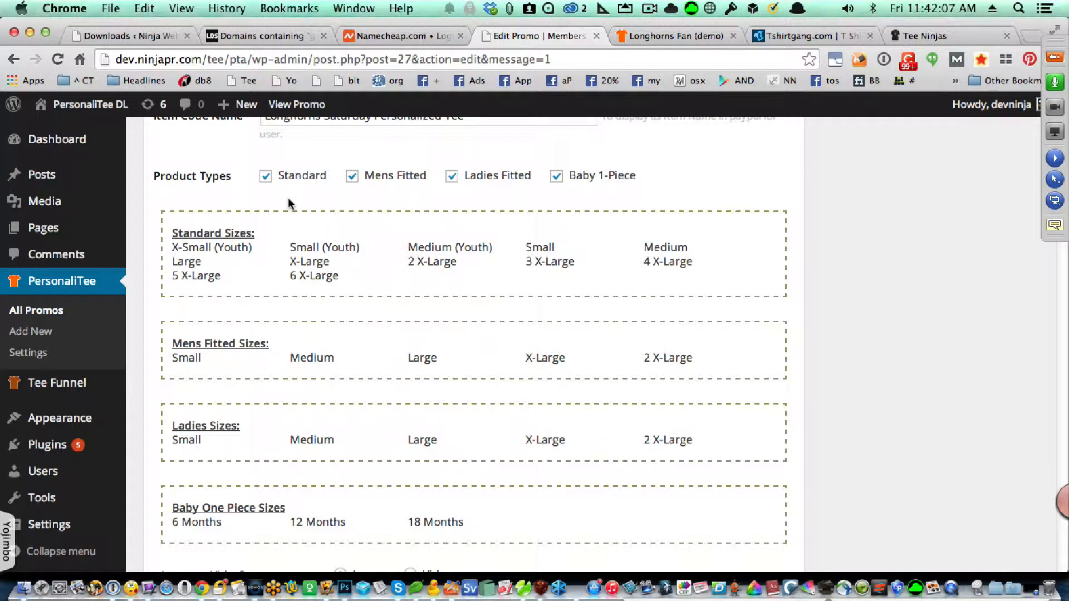
Step: Remove the Baby 1-Piece product type from the promo and update the post
click(554, 185)
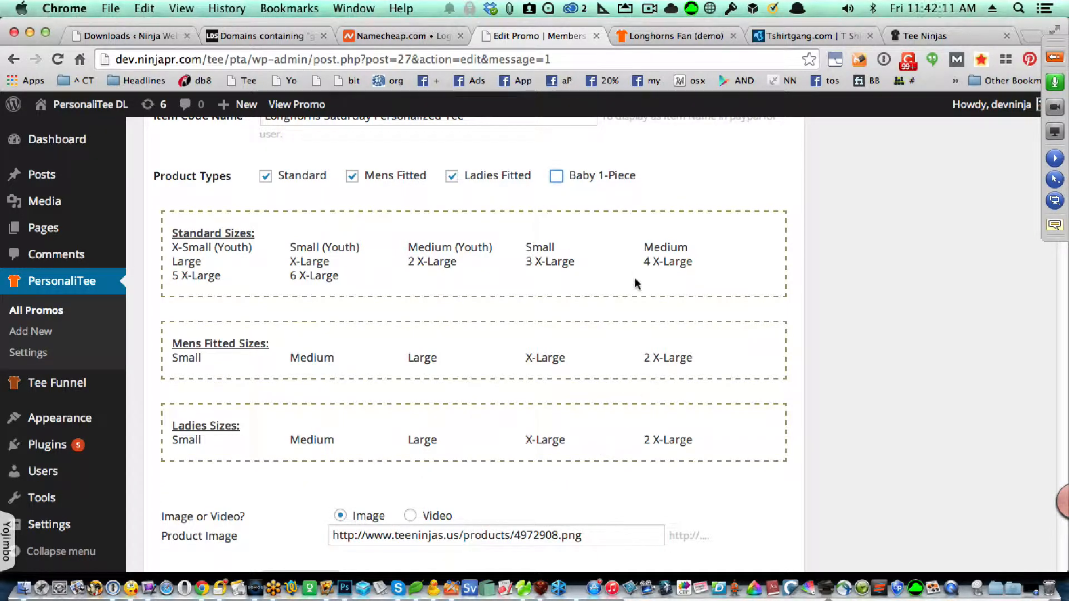
scroll(957, 277, up, 10)
click(991, 189)
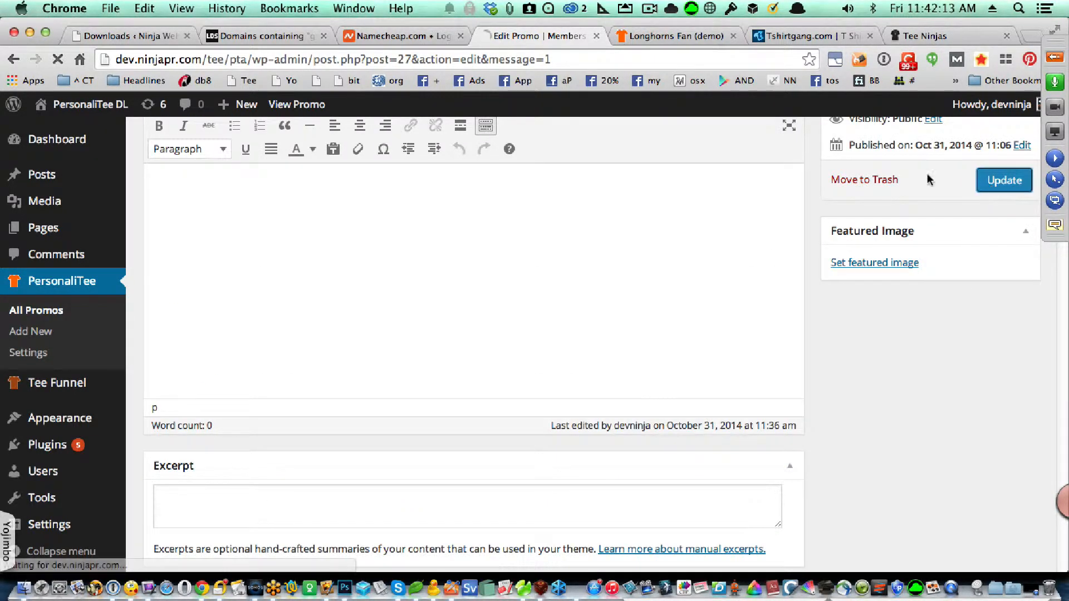
Step: Reload the Longhorns Fan (demo) sales page and check the styles offered in its order form, then close the form
click(678, 37)
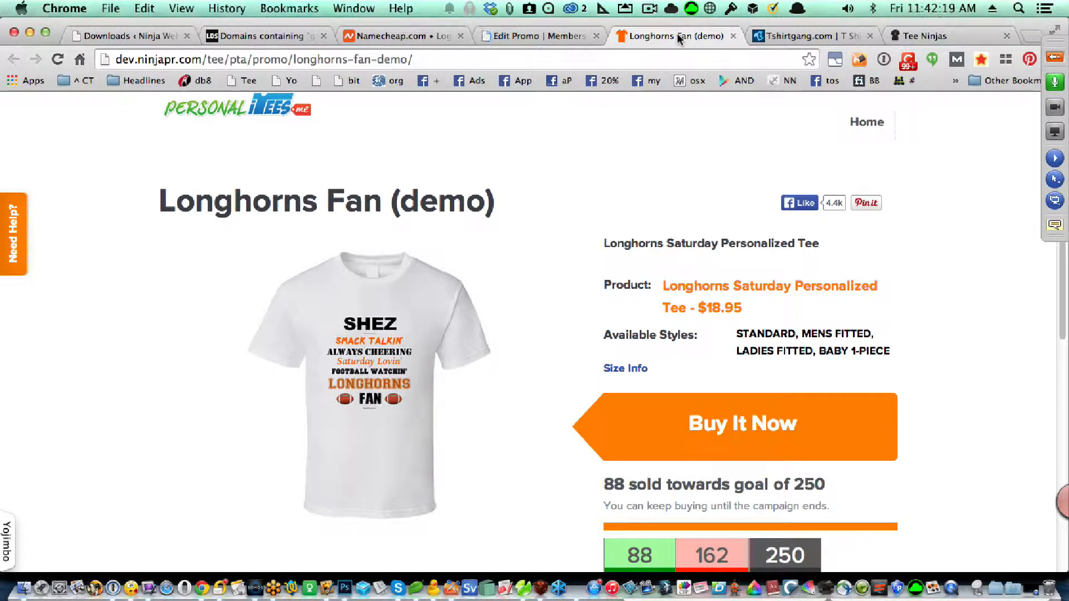
key(super+r)
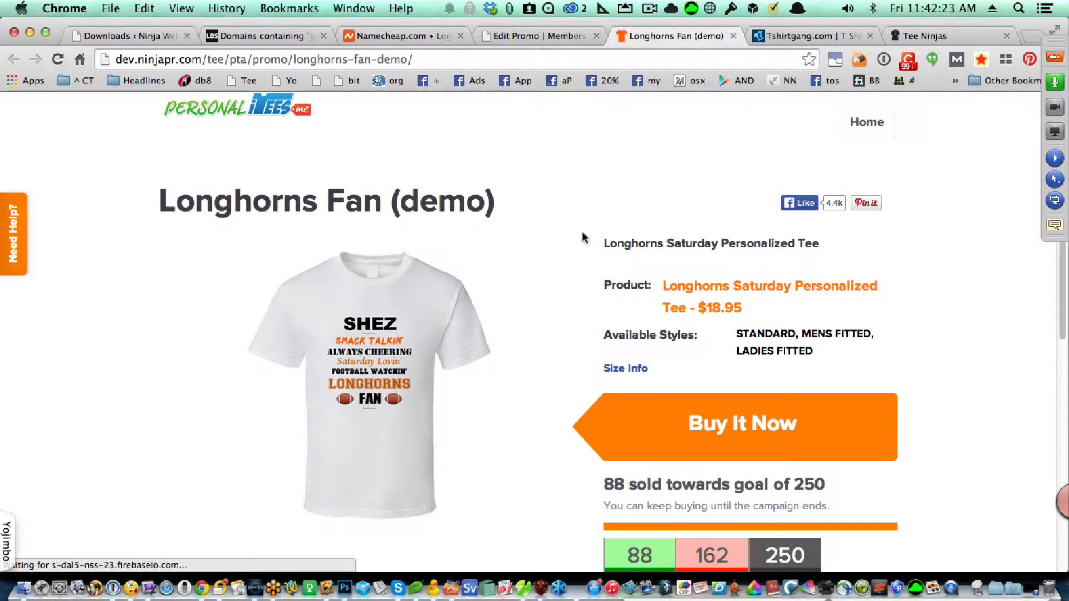
click(702, 426)
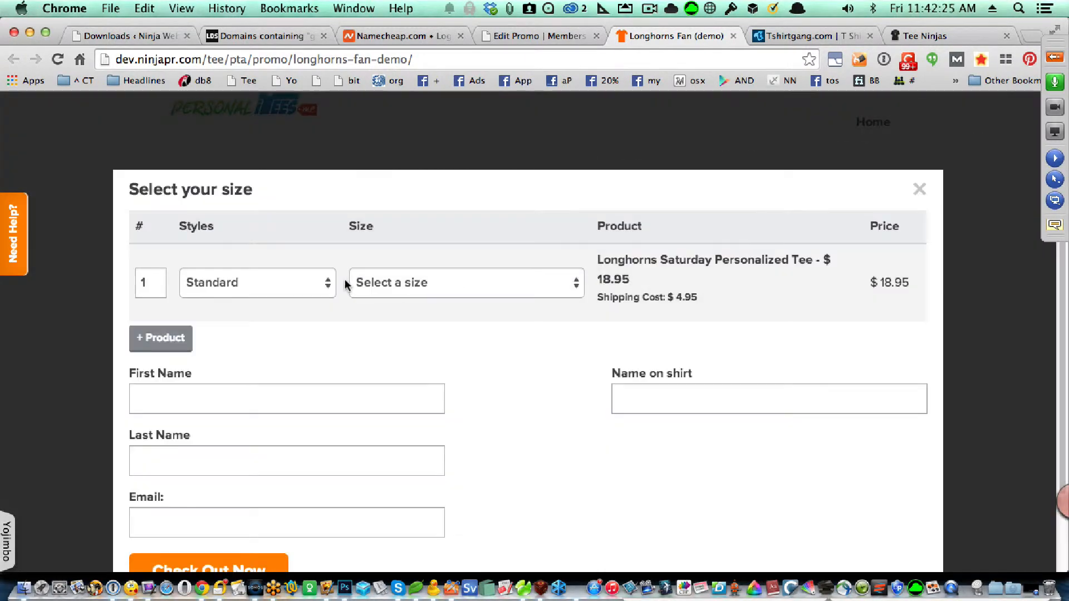
click(328, 287)
click(329, 285)
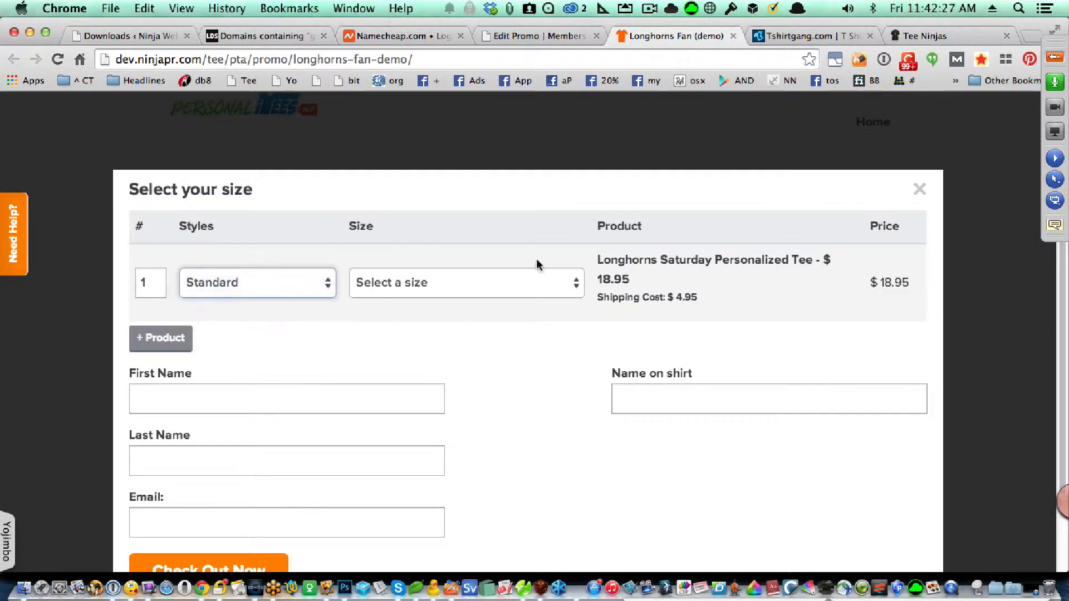
click(919, 190)
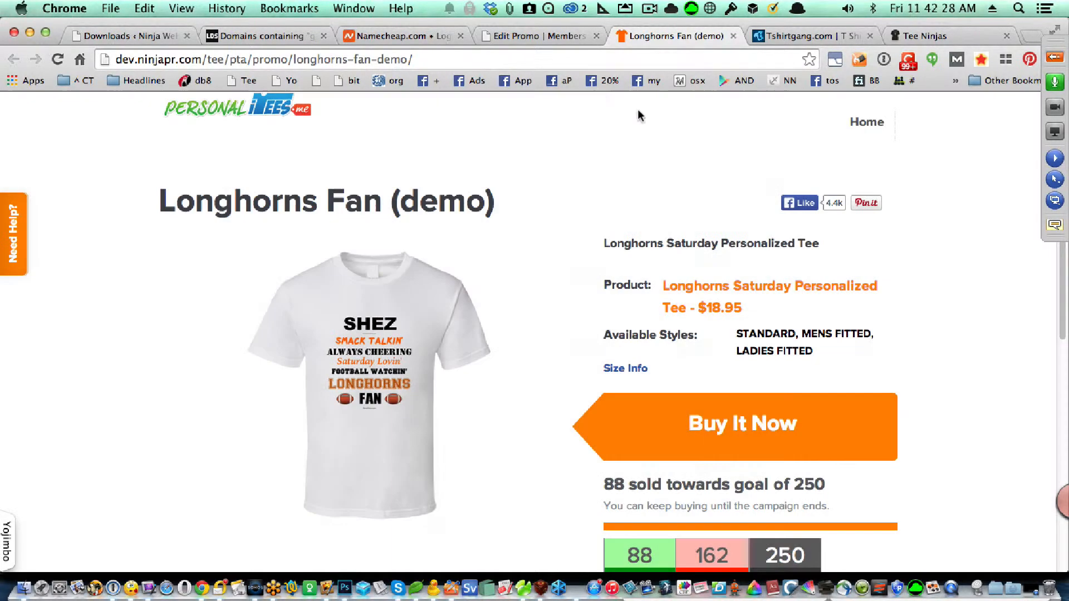
Step: Return to the promo editor and review the promo details, product types, sizes and product image address
click(557, 38)
scroll(674, 433, down, 3)
scroll(675, 433, down, 12)
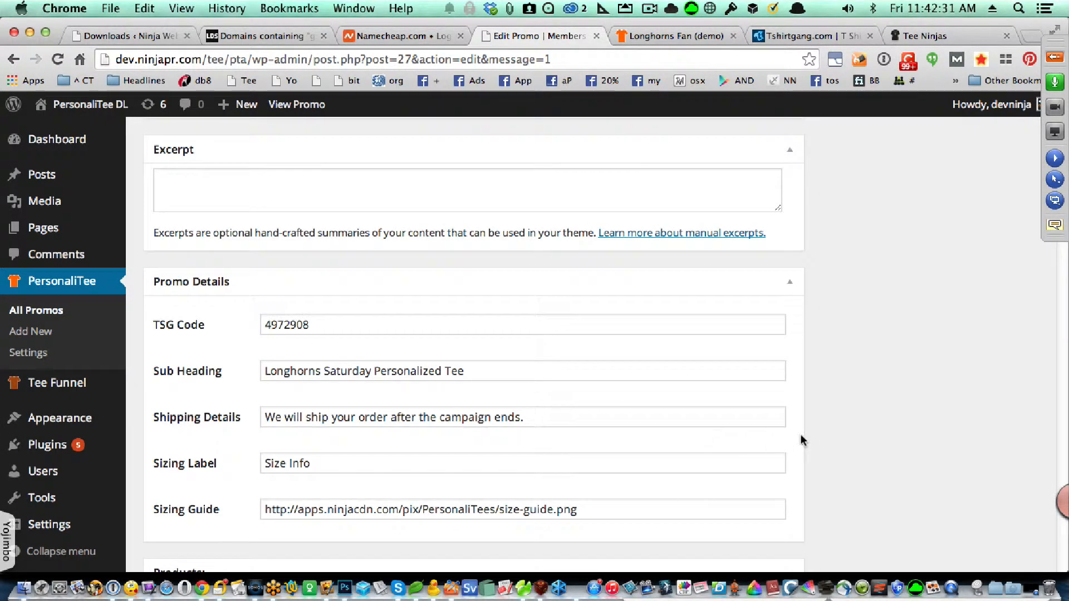
scroll(834, 428, down, 8)
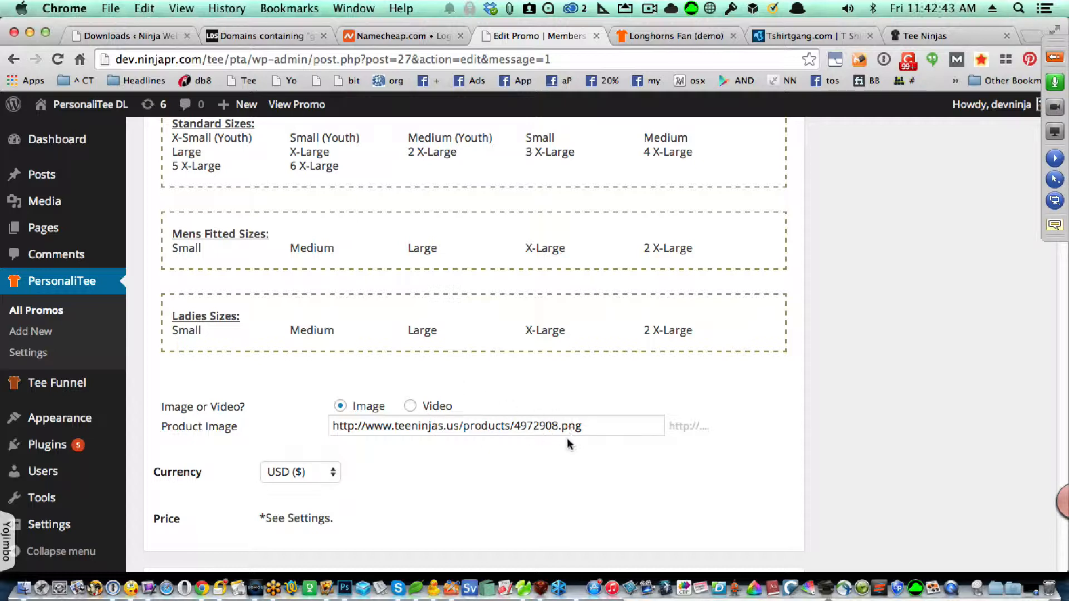
scroll(567, 438, up, 15)
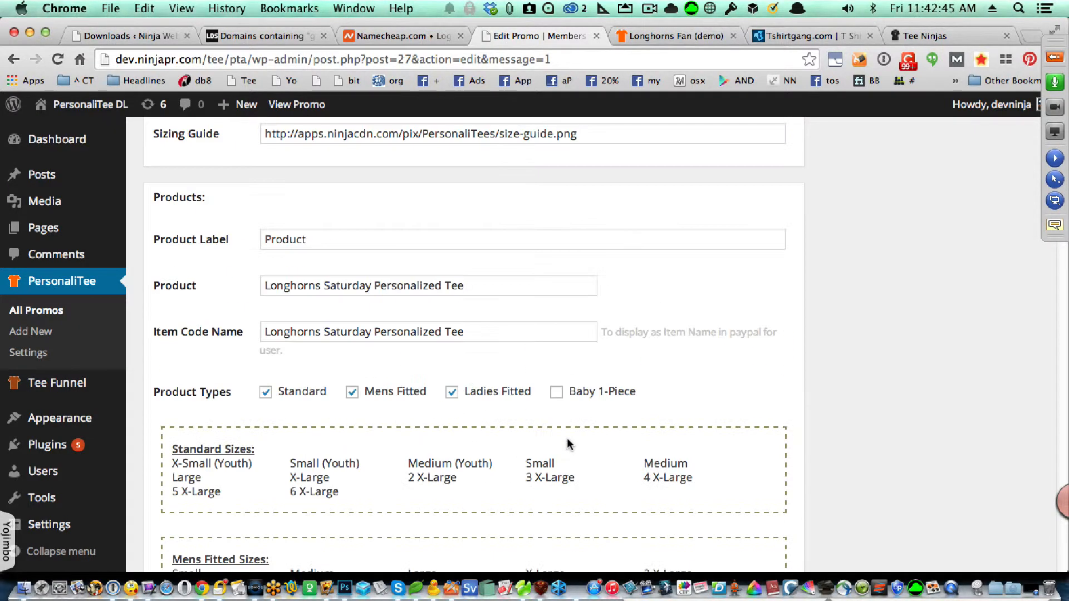
scroll(567, 438, up, 4)
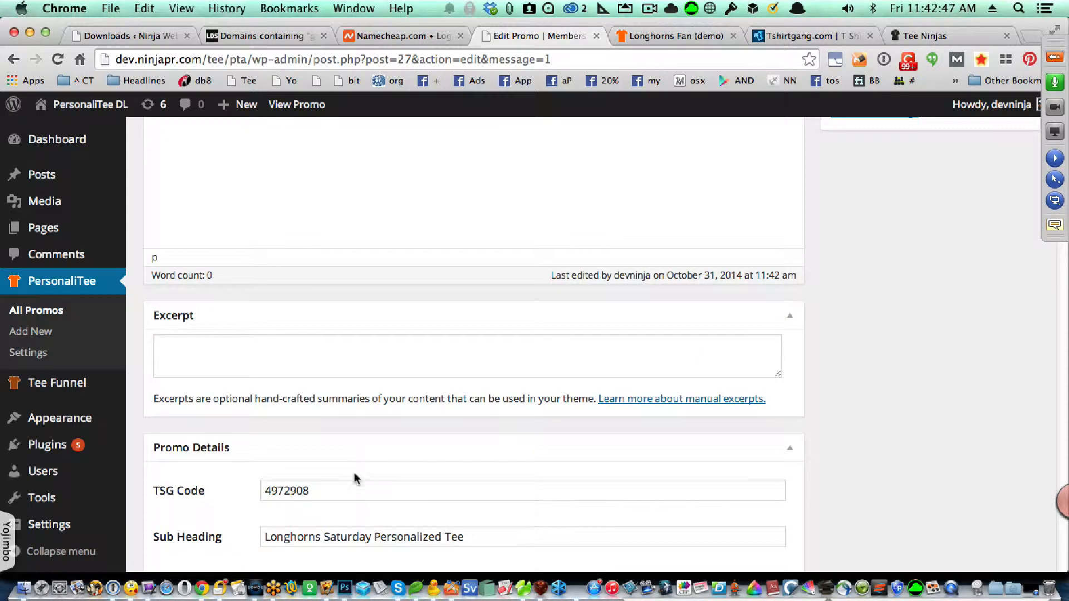
scroll(651, 470, down, 15)
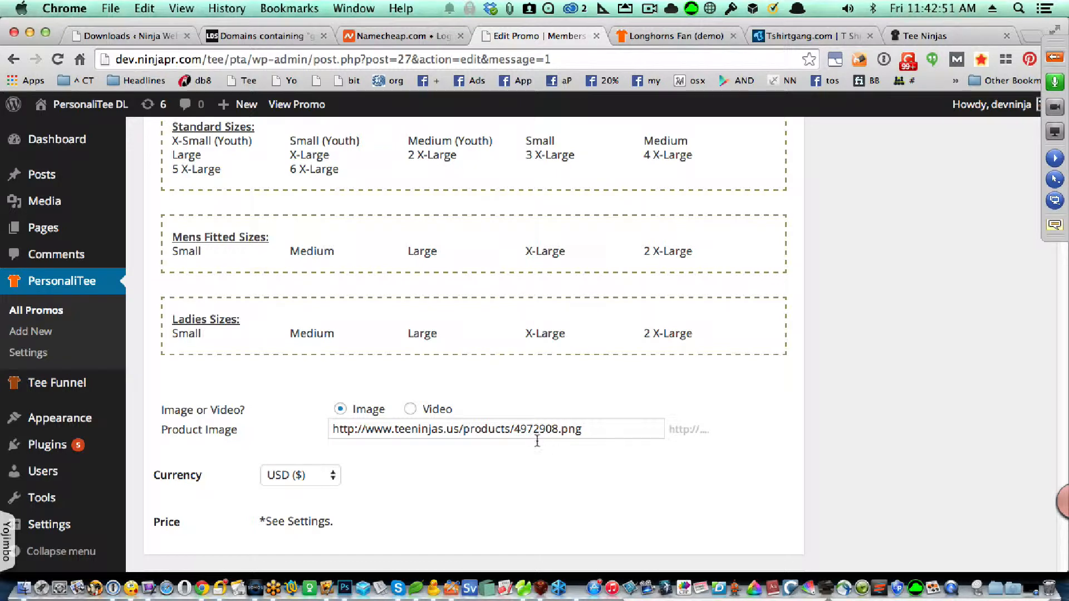
scroll(548, 449, down, 1)
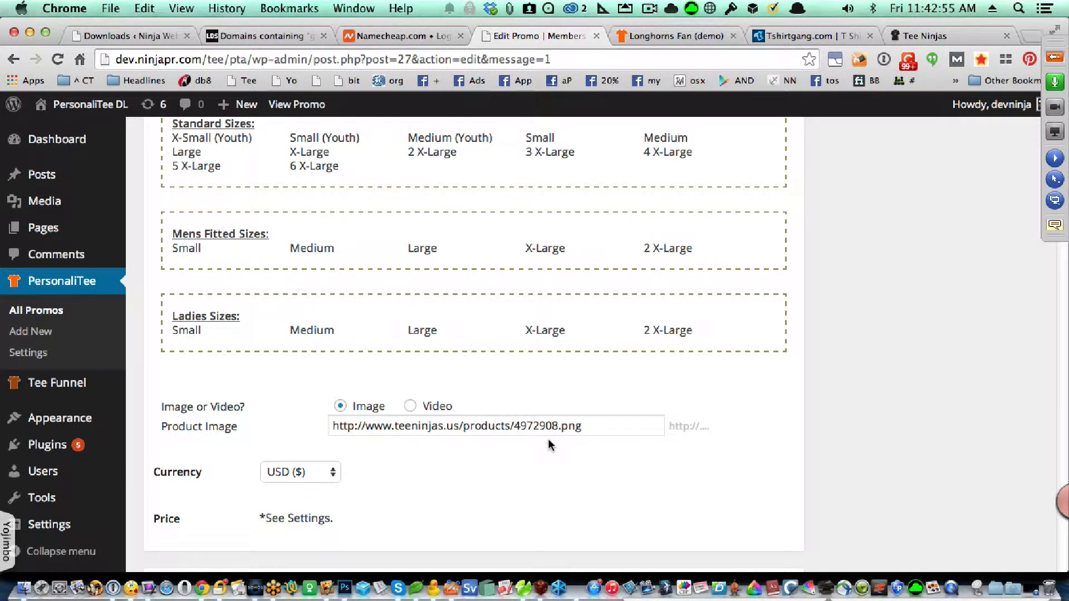
Step: Examine the promo's Goal & Sold settings, including the sold count, goal counter, expiry options and buying text
scroll(549, 440, down, 6)
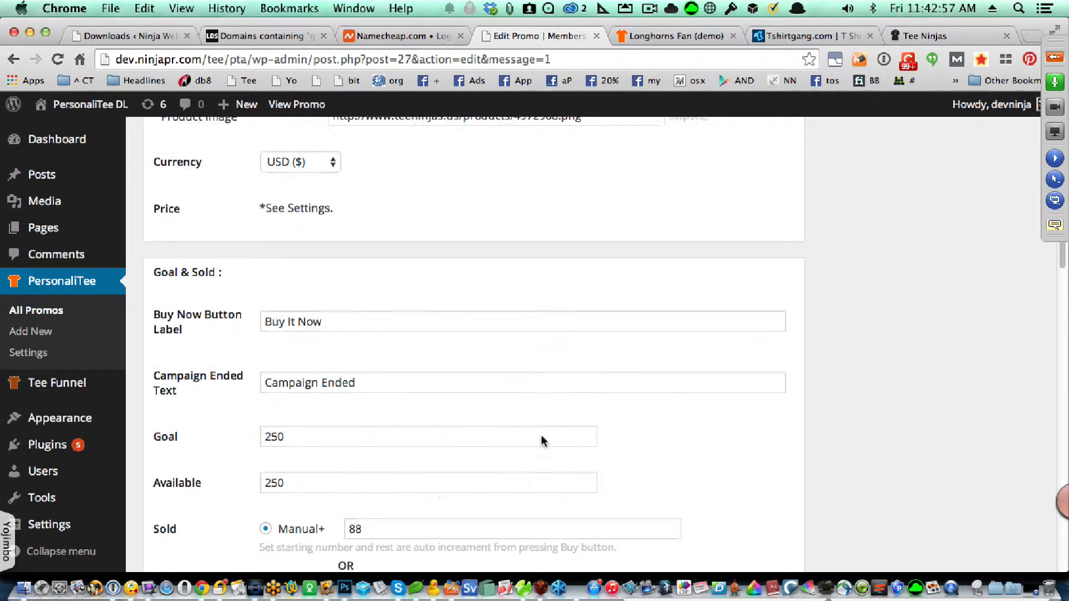
scroll(541, 435, down, 3)
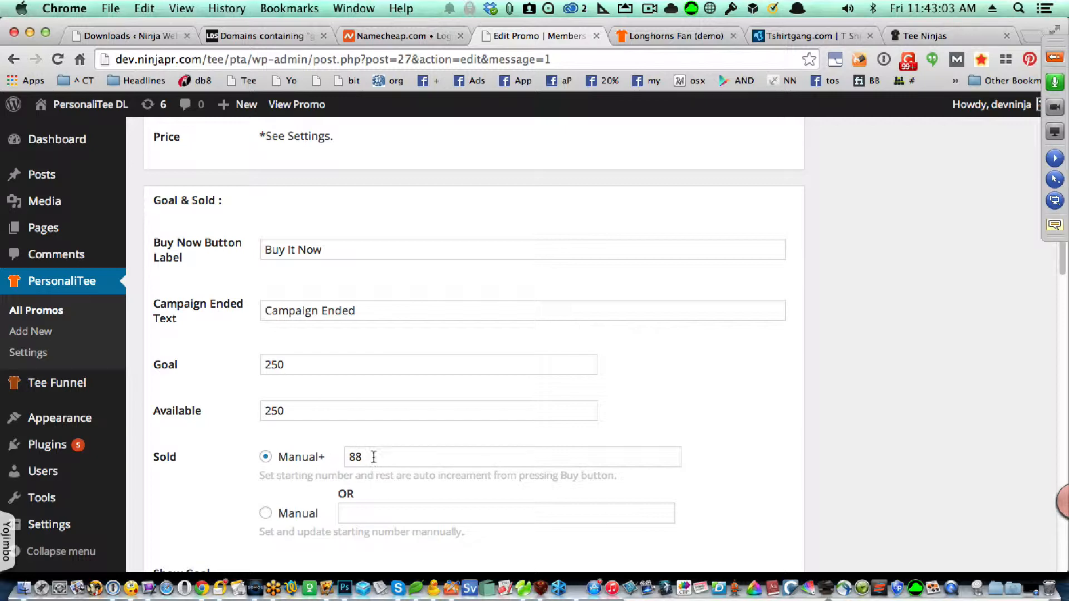
scroll(437, 456, down, 8)
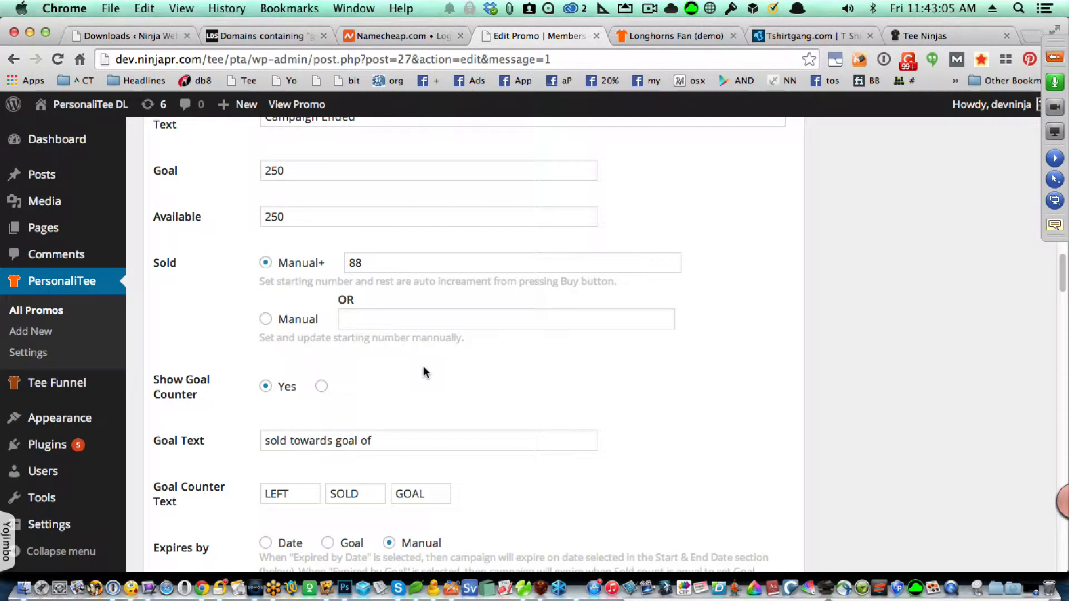
scroll(505, 389, down, 12)
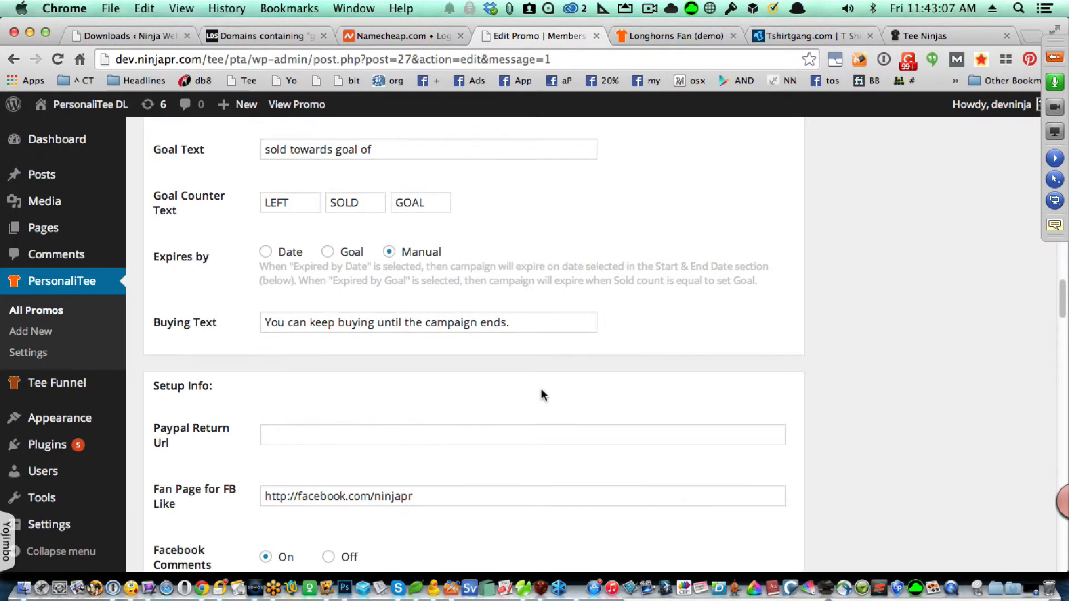
scroll(542, 394, down, 3)
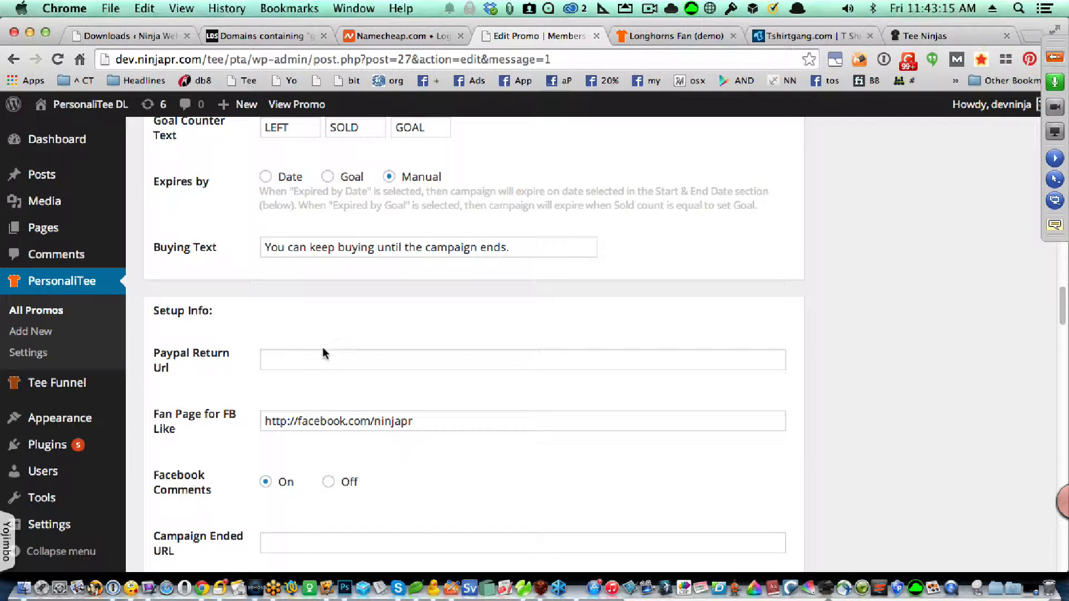
Step: Browse the shirt listings on the Tee Ninjas storefront and compare them with the Longhorns Fan (demo) sales page
click(918, 35)
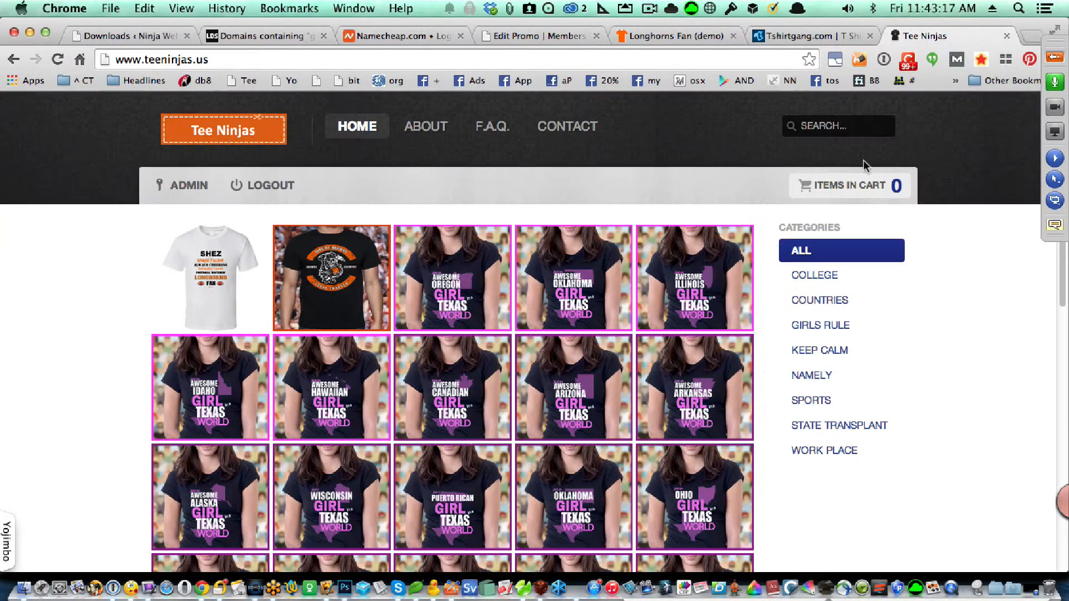
scroll(696, 423, down, 10)
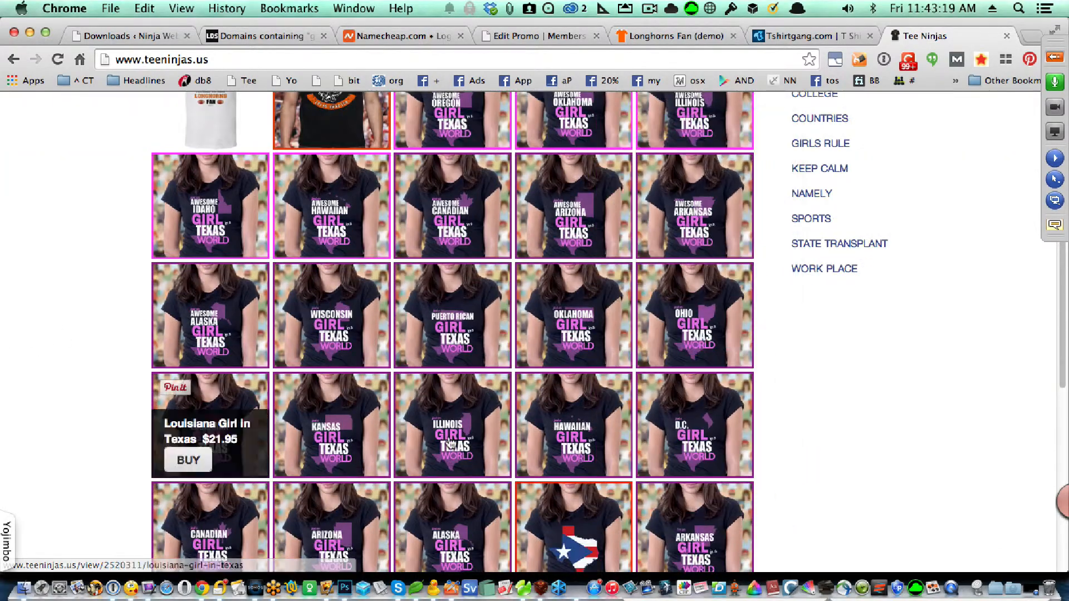
scroll(962, 462, down, 6)
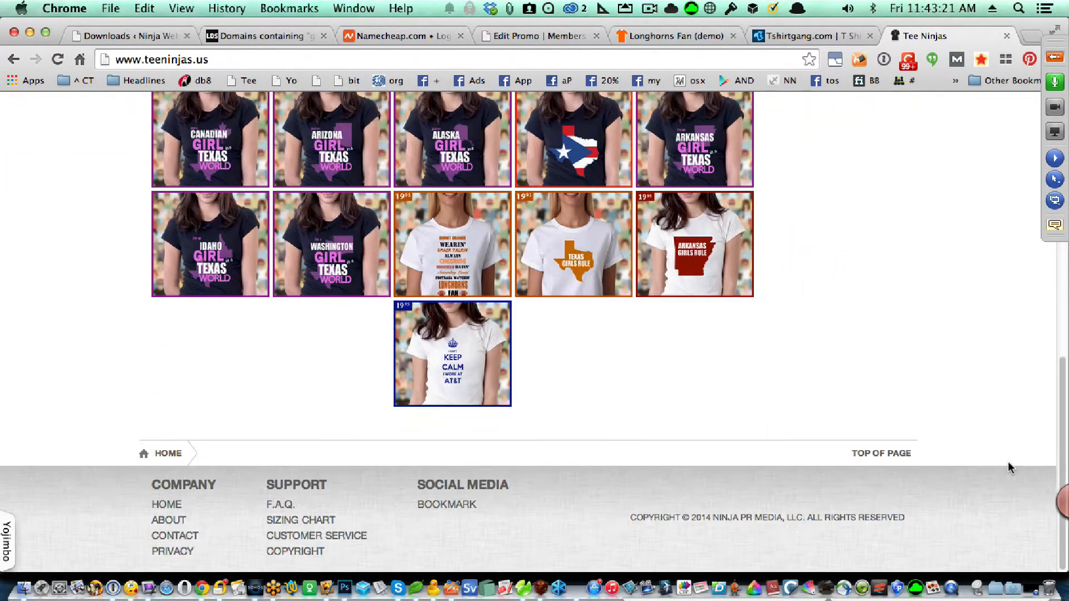
scroll(1008, 461, up, 15)
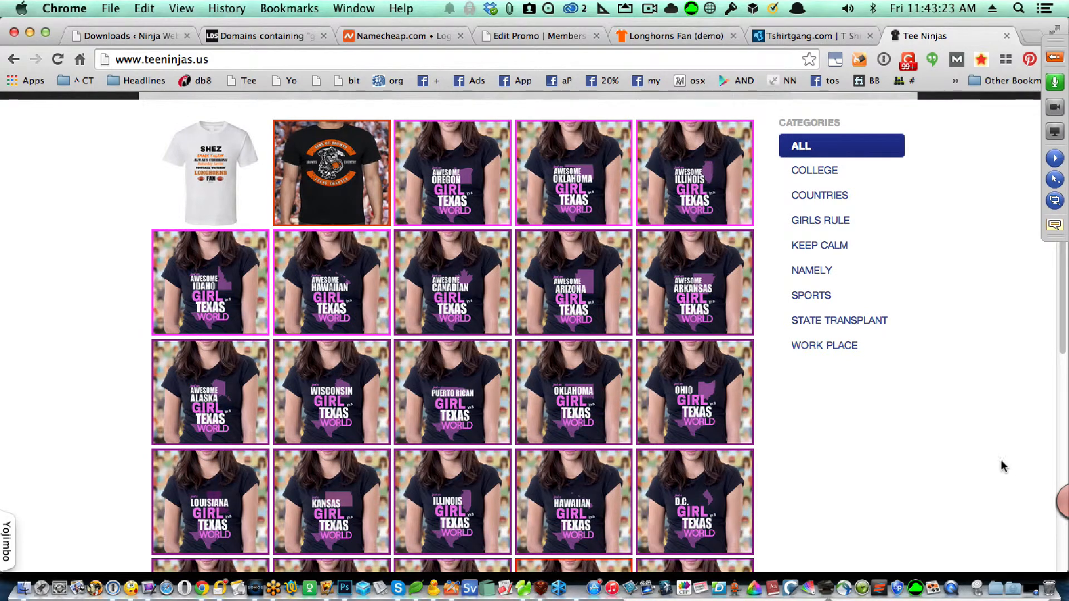
click(809, 38)
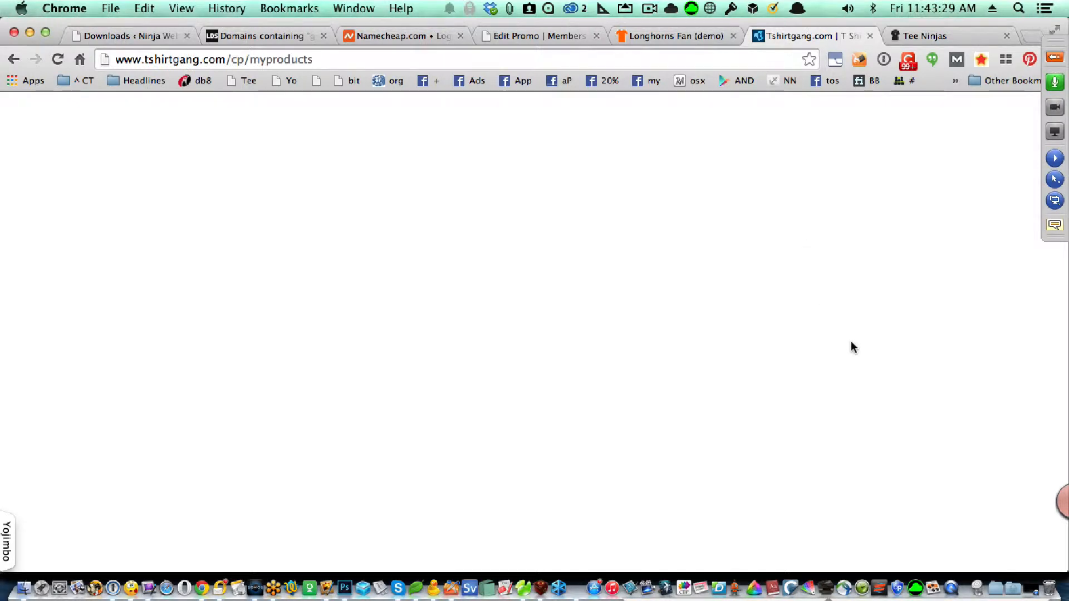
click(654, 36)
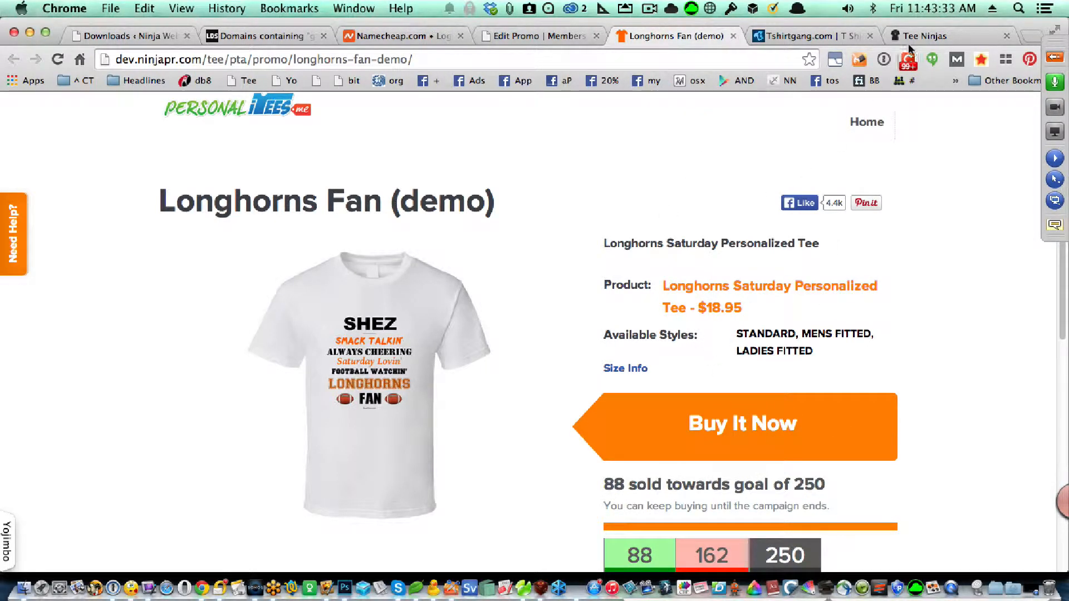
click(937, 29)
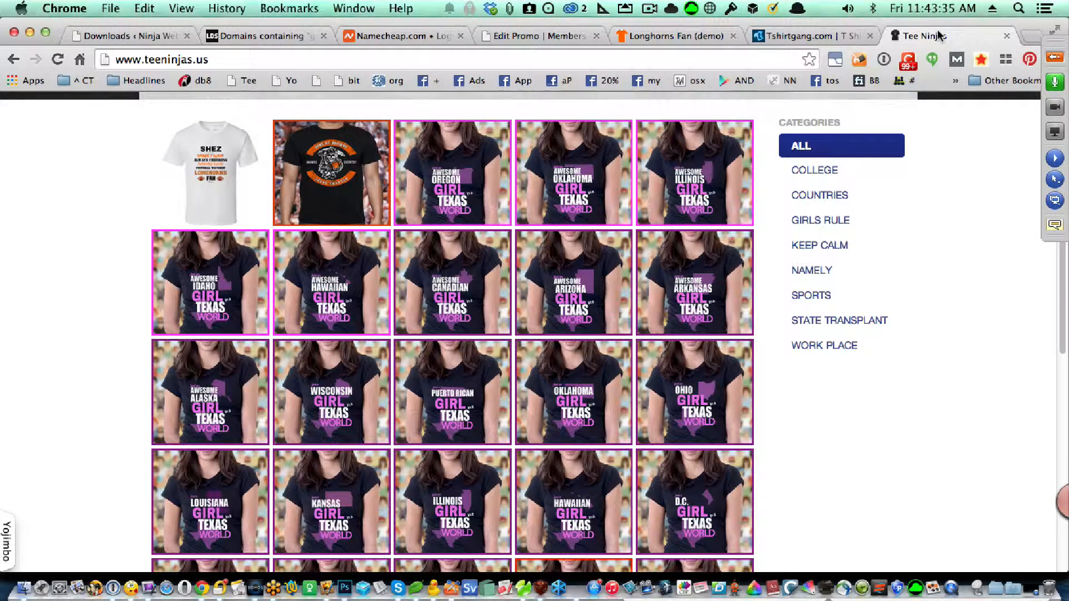
Step: Examine the promo's Setup Info fields and the custom, size, style and checkout labels in the Modal Settings
click(550, 36)
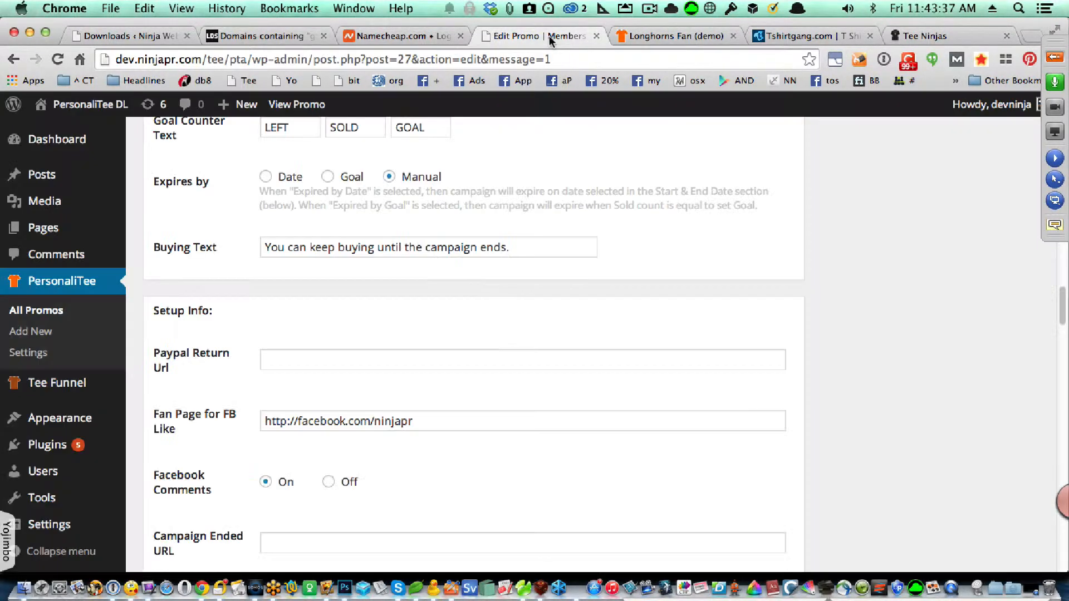
scroll(622, 396, down, 5)
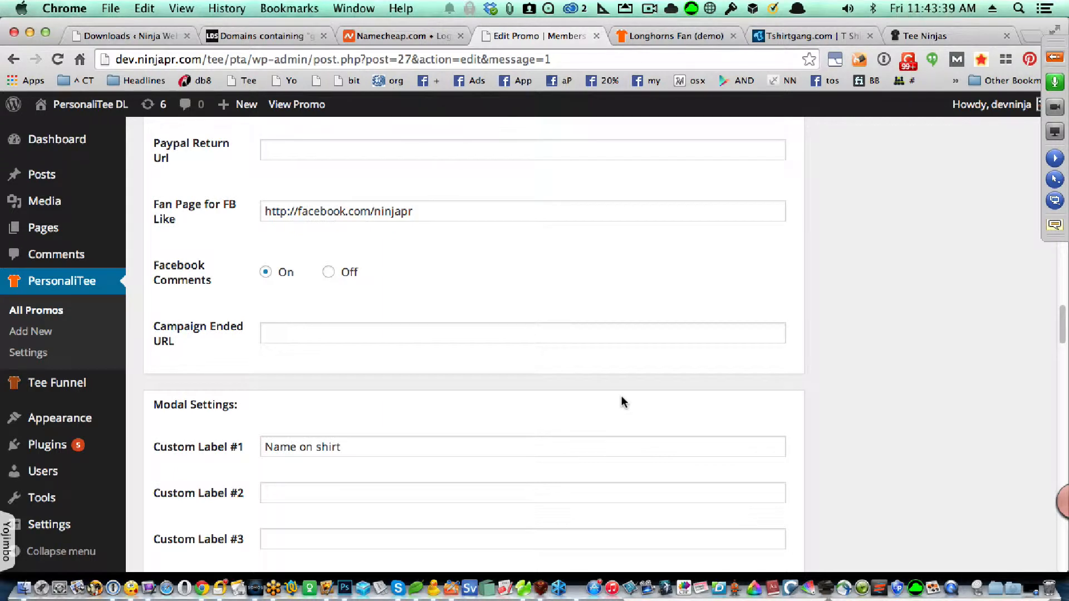
scroll(621, 392, down, 1)
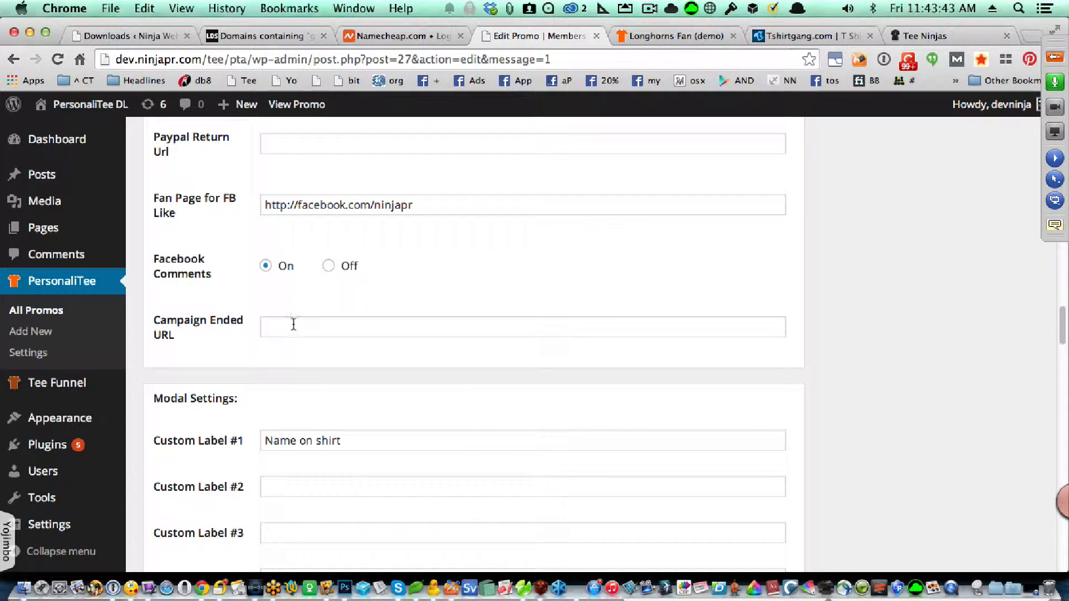
scroll(532, 335, up, 5)
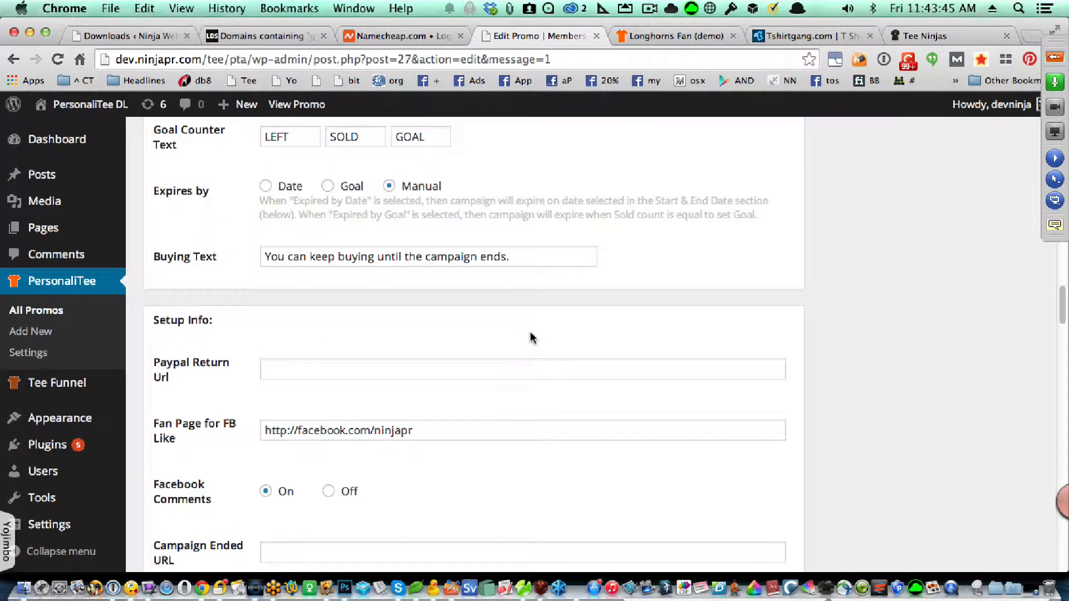
scroll(530, 336, up, 3)
scroll(529, 332, down, 1)
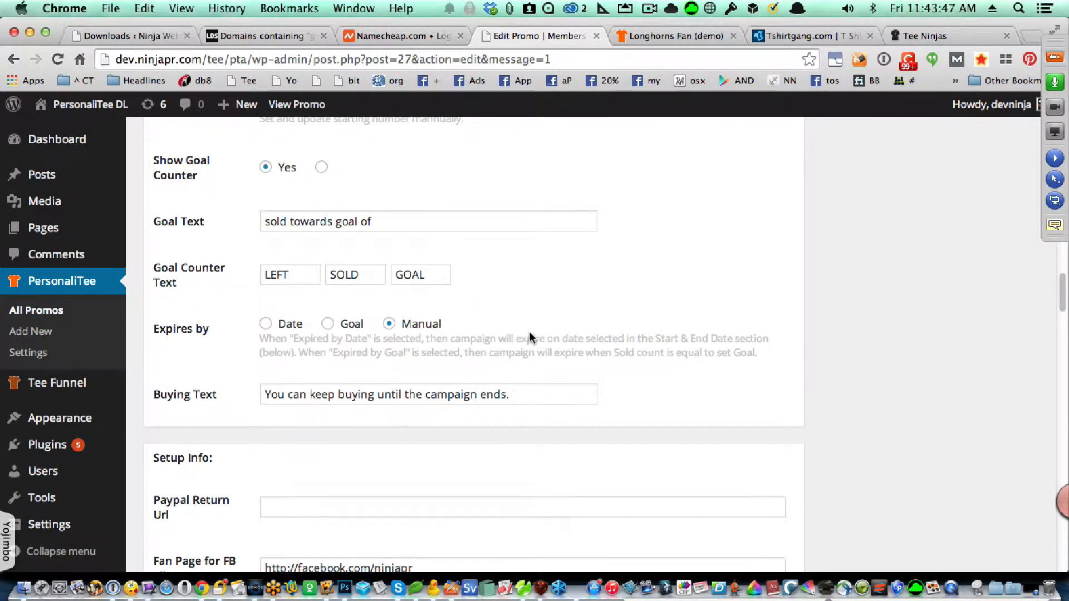
scroll(526, 368, down, 14)
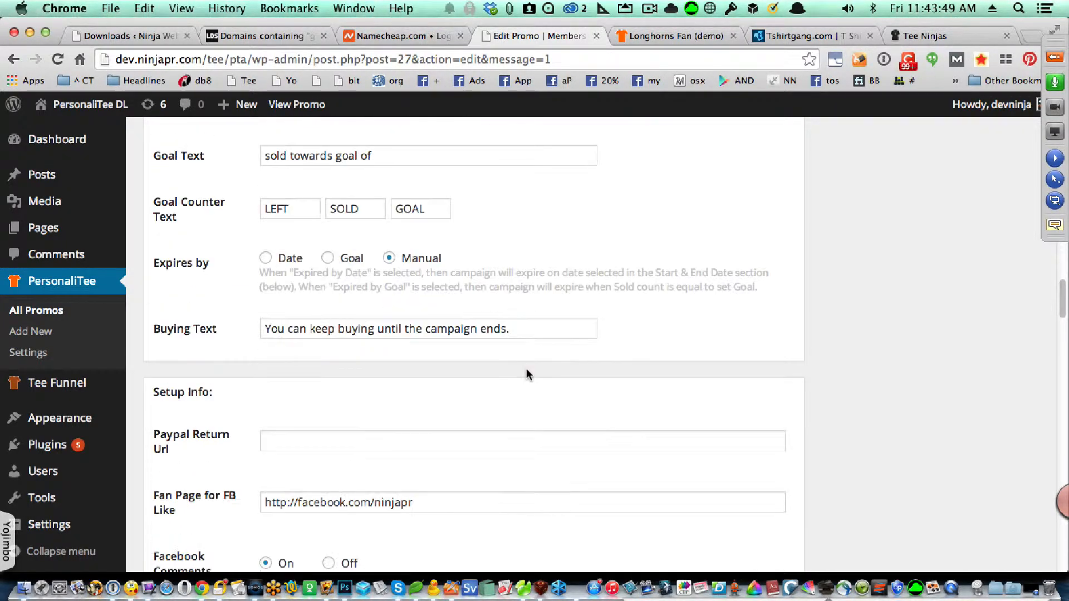
scroll(527, 371, down, 3)
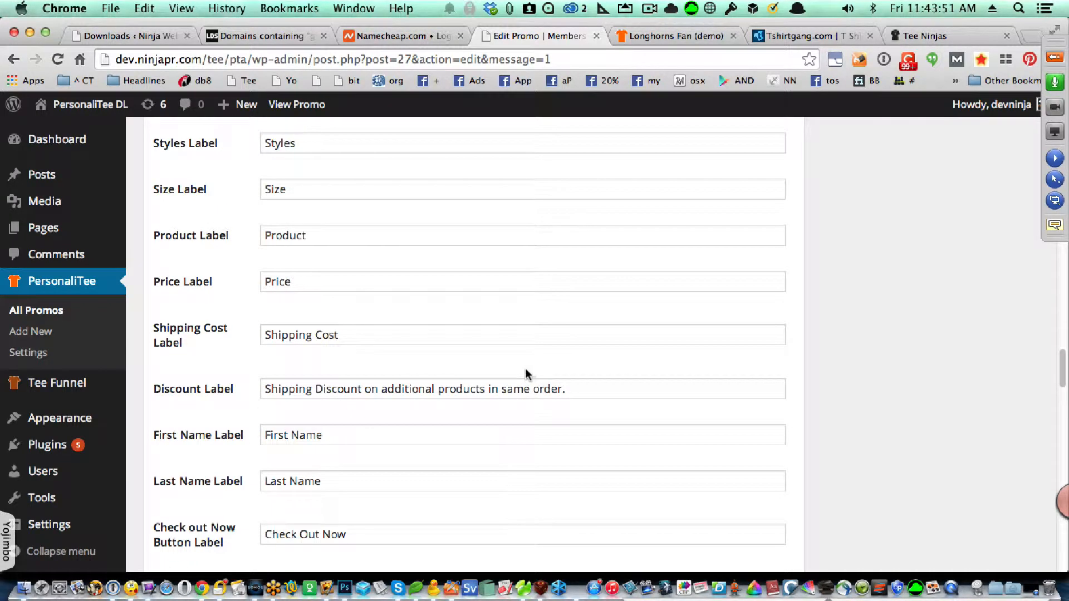
scroll(515, 377, up, 5)
scroll(515, 374, up, 2)
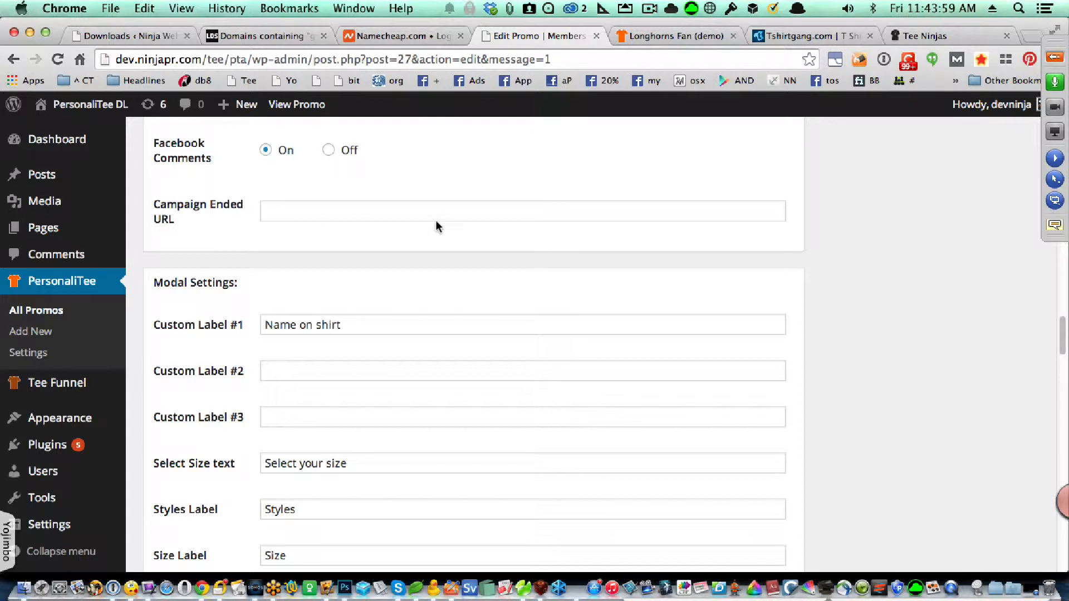
scroll(384, 302, down, 1)
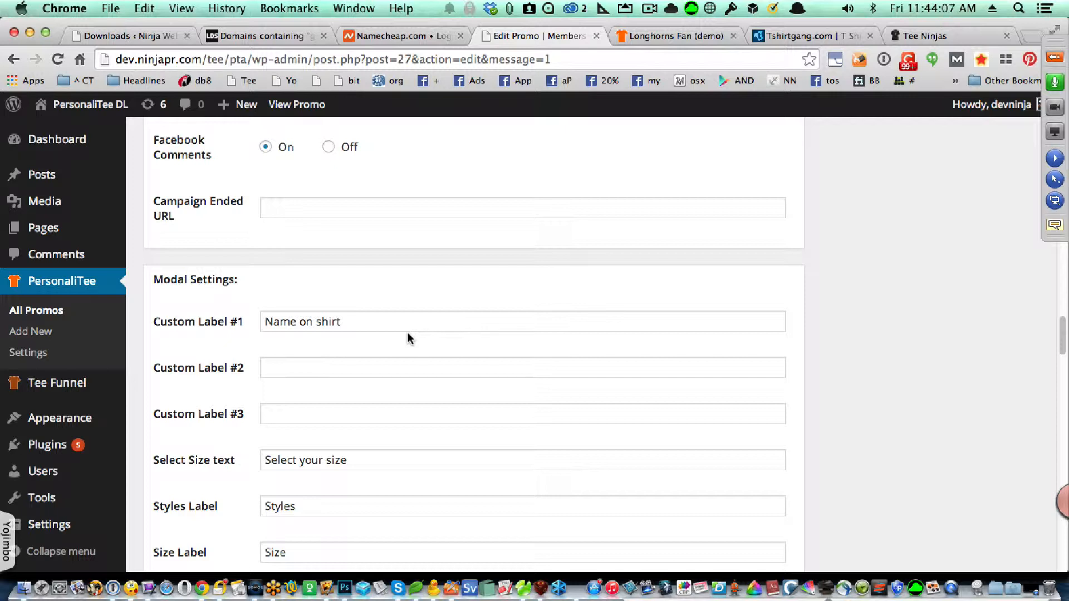
click(296, 369)
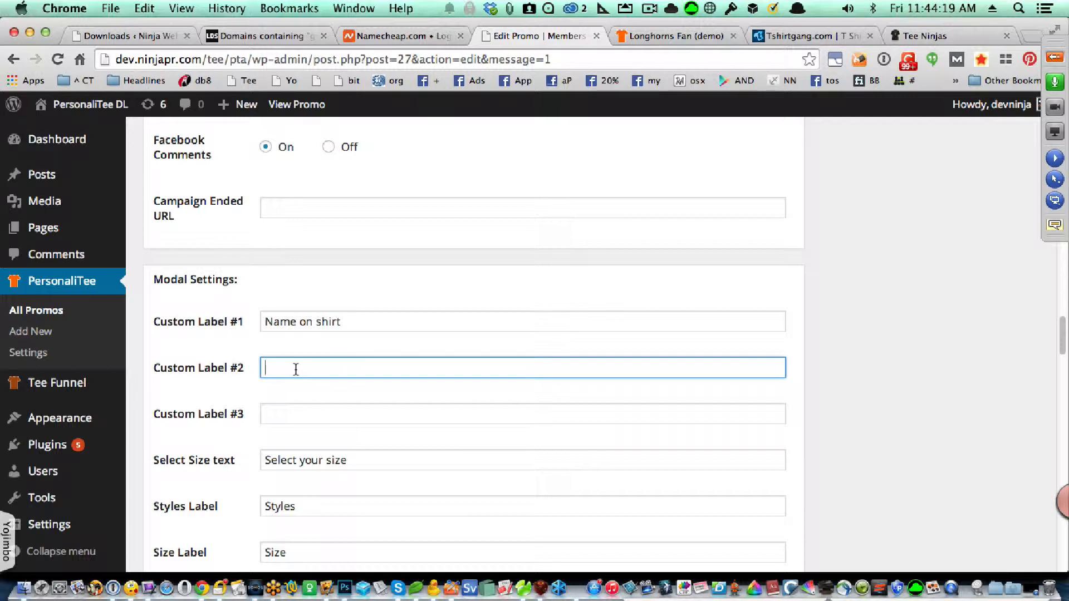
text(Dat)
key(BackSpace)
key(BackSpace)
key(BackSpace)
Step: Check the custom fields in the order form on the Longhorns Fan (demo) sales page and close the form
scroll(935, 389, up, 10)
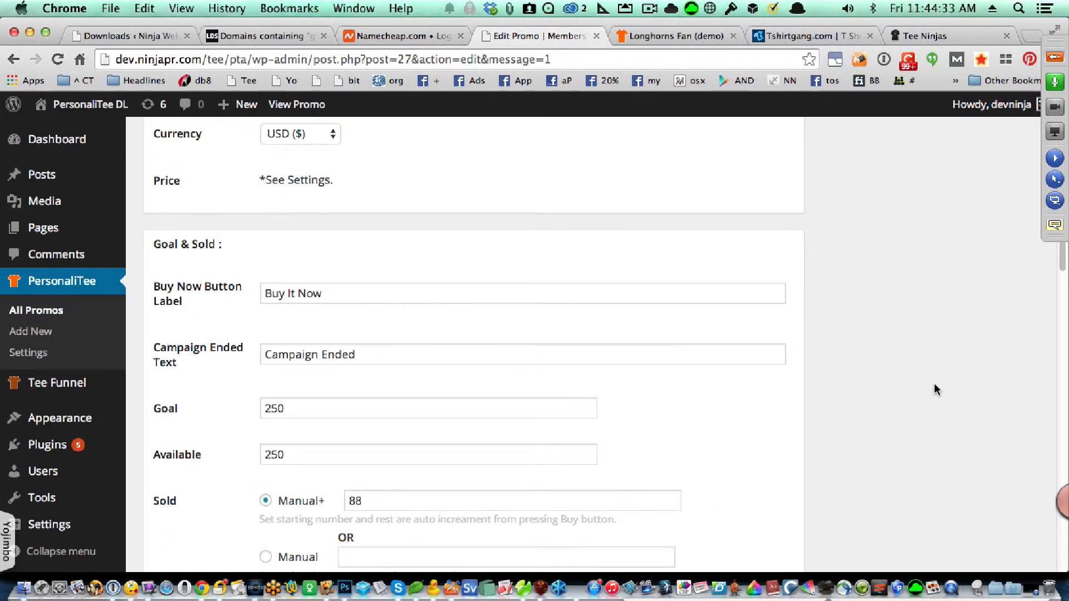
scroll(924, 376, up, 8)
click(677, 34)
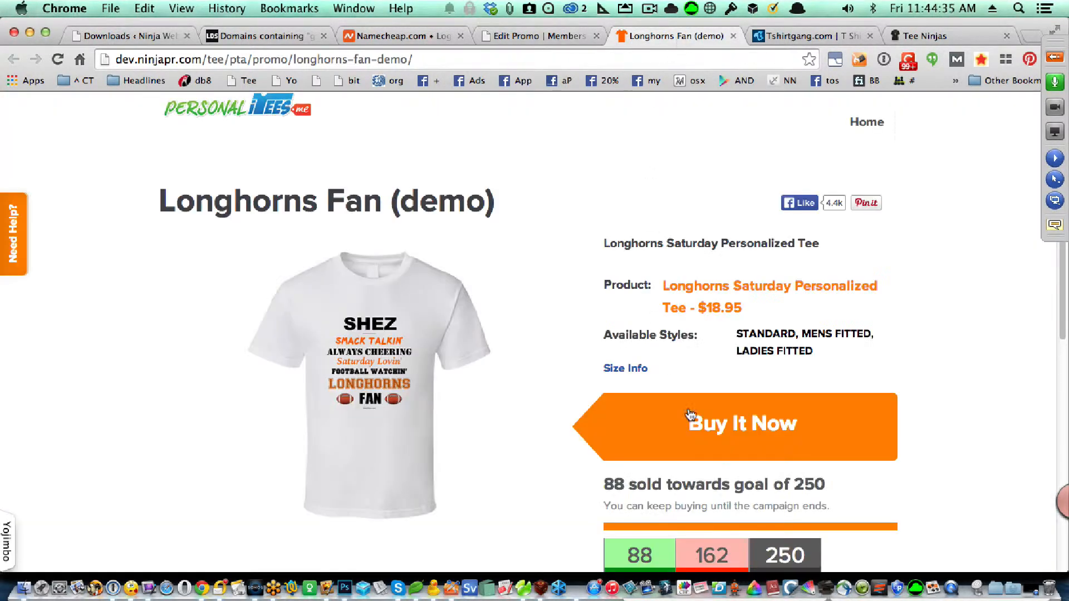
click(705, 425)
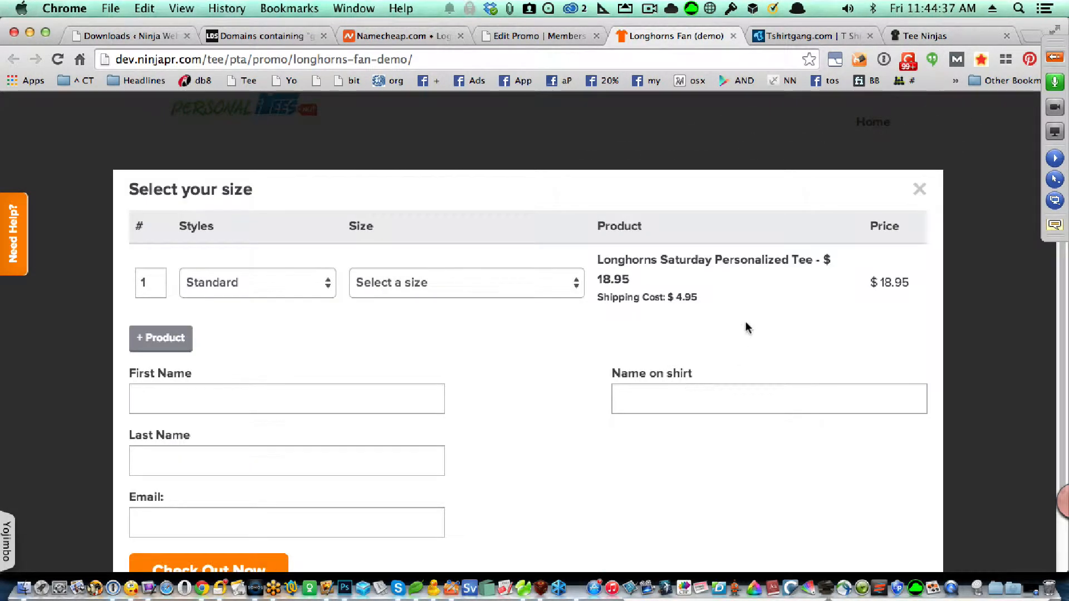
click(919, 189)
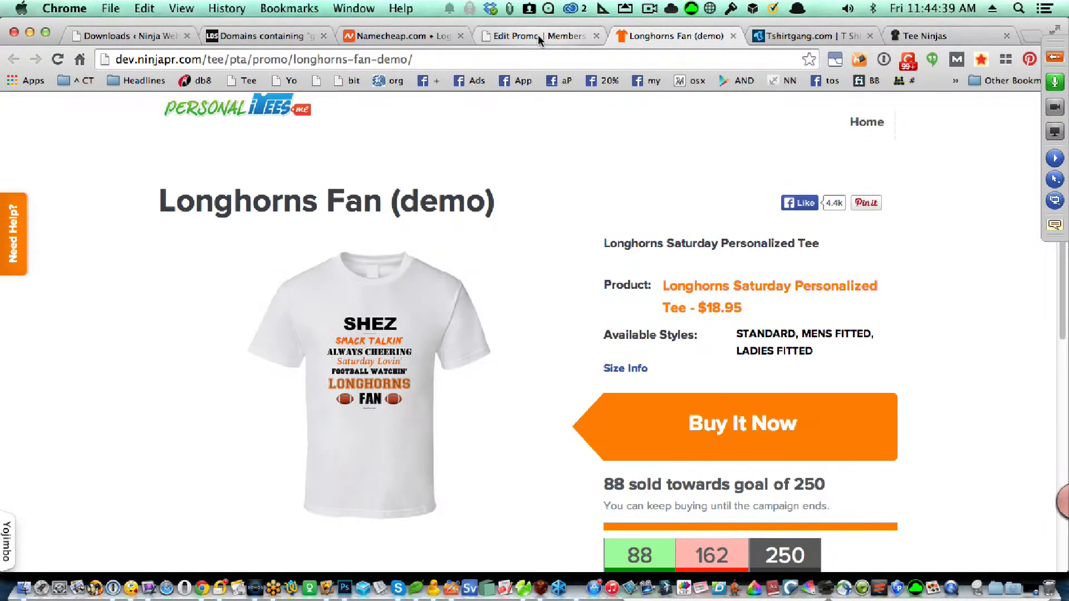
Step: Return to the promo editor and update the Longhorns Fan (demo) promo with Custom Label #2 set to Year
click(537, 34)
scroll(946, 355, up, 10)
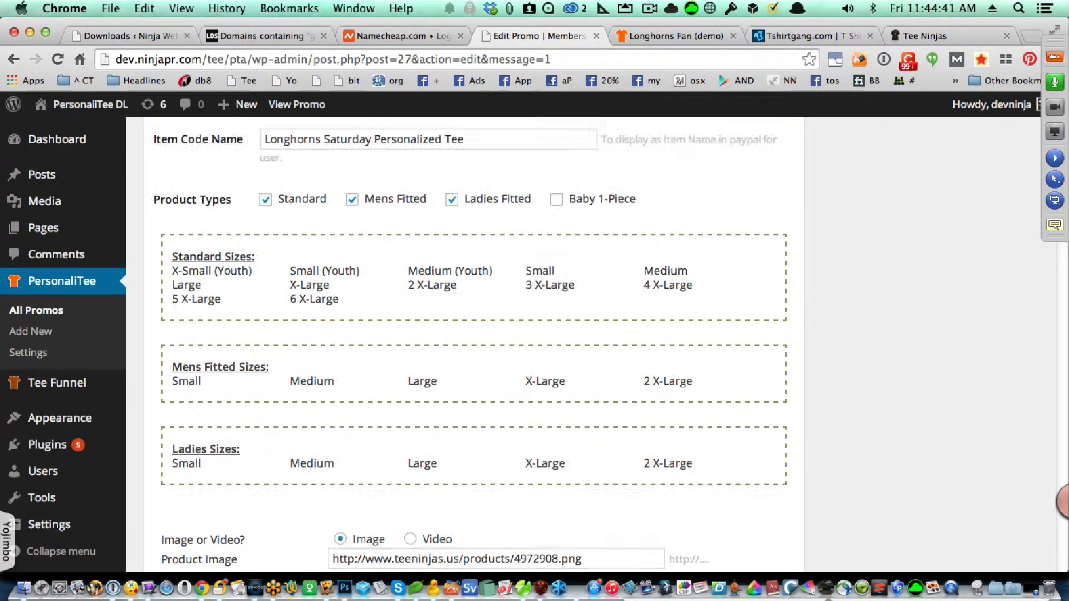
click(986, 378)
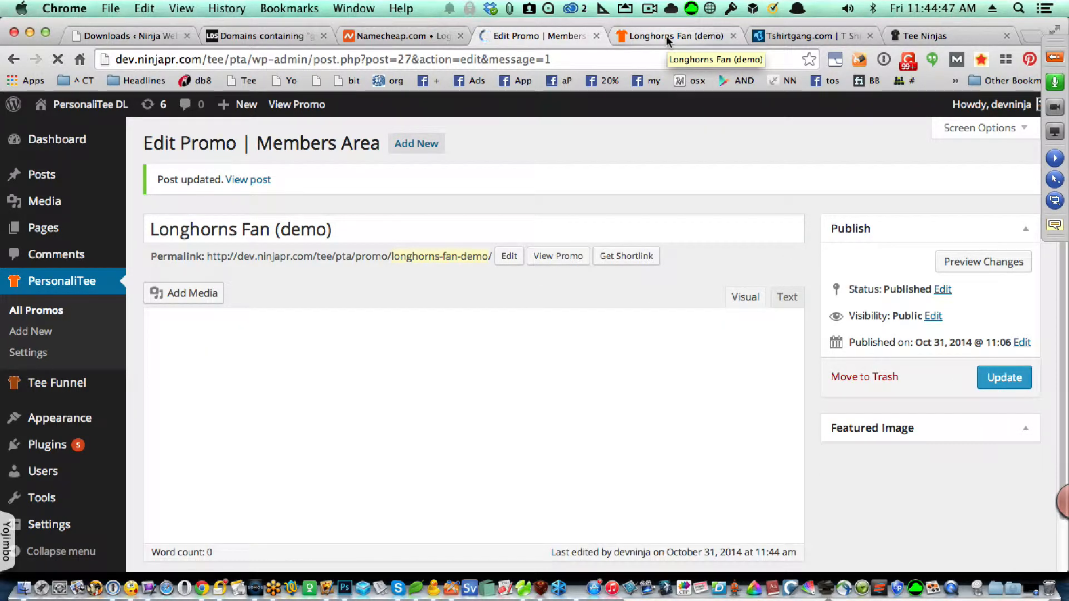
Step: Reload the sales page, check the Year field in the order form and close the form
click(665, 36)
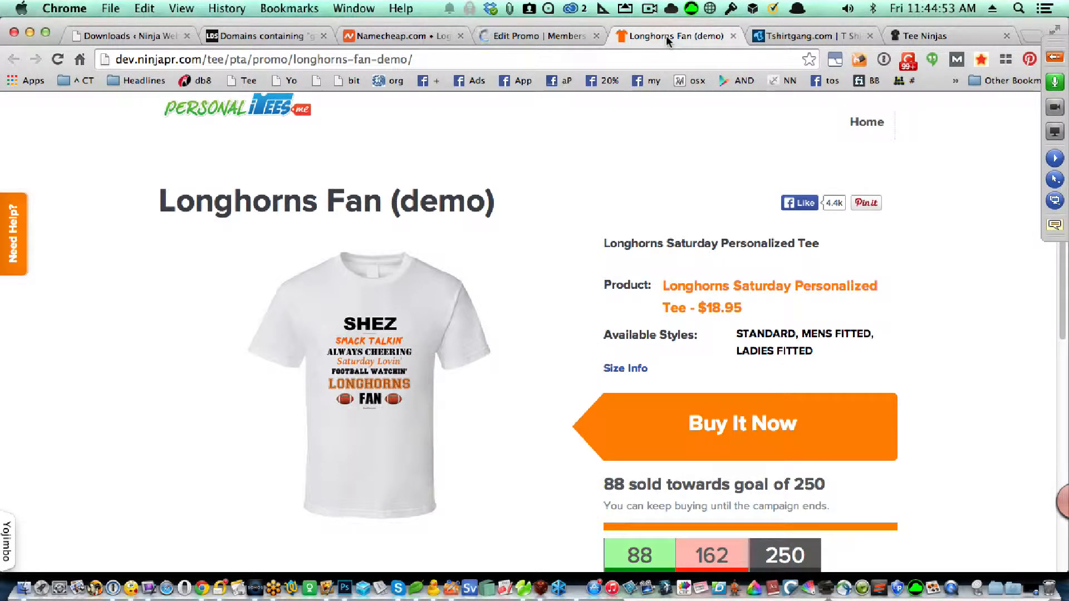
key(super+r)
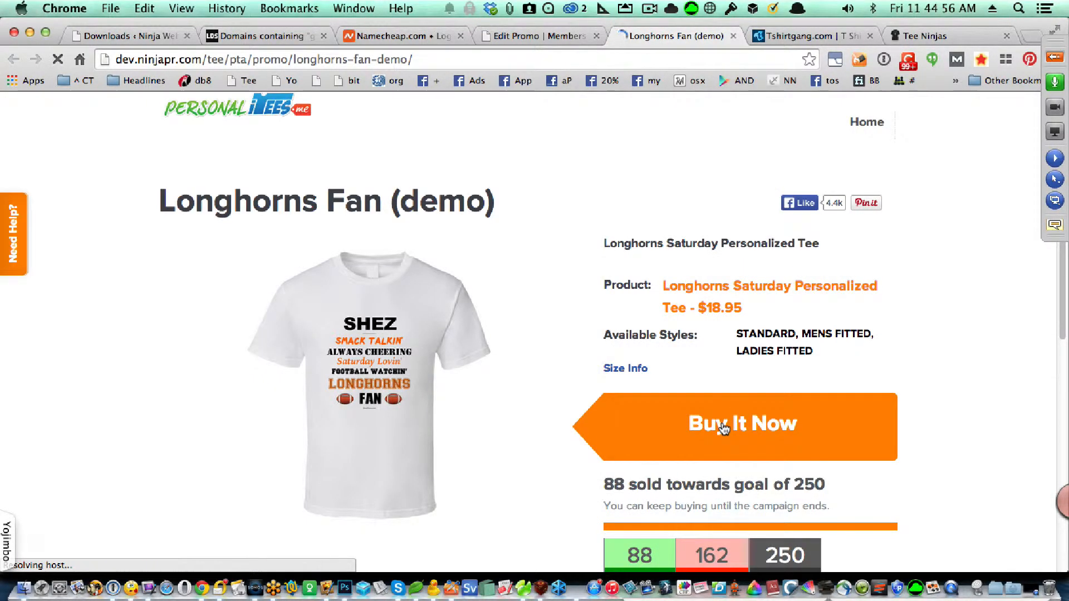
click(721, 426)
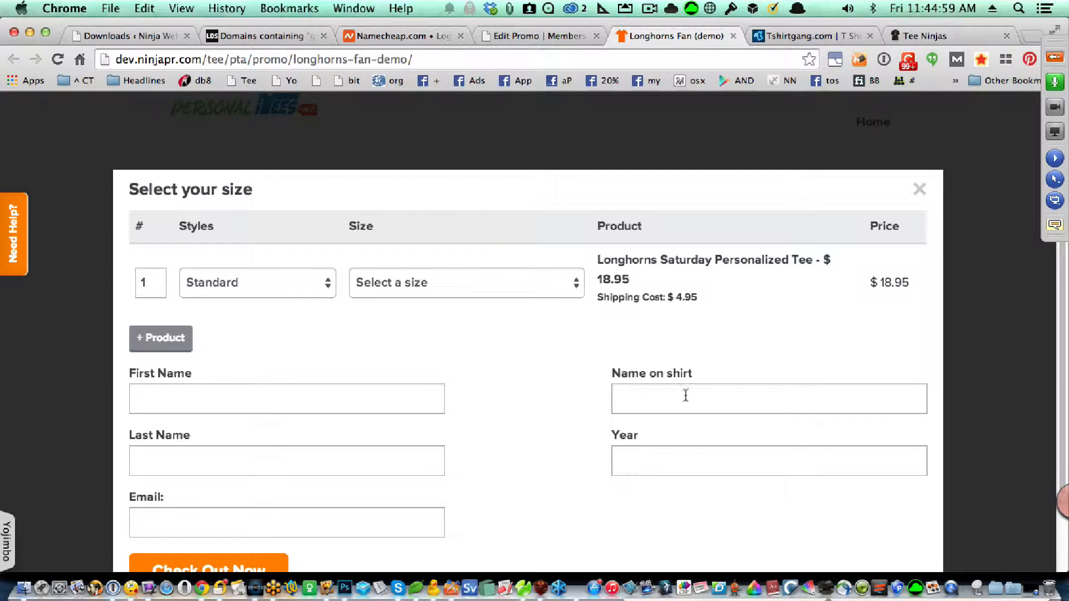
click(919, 190)
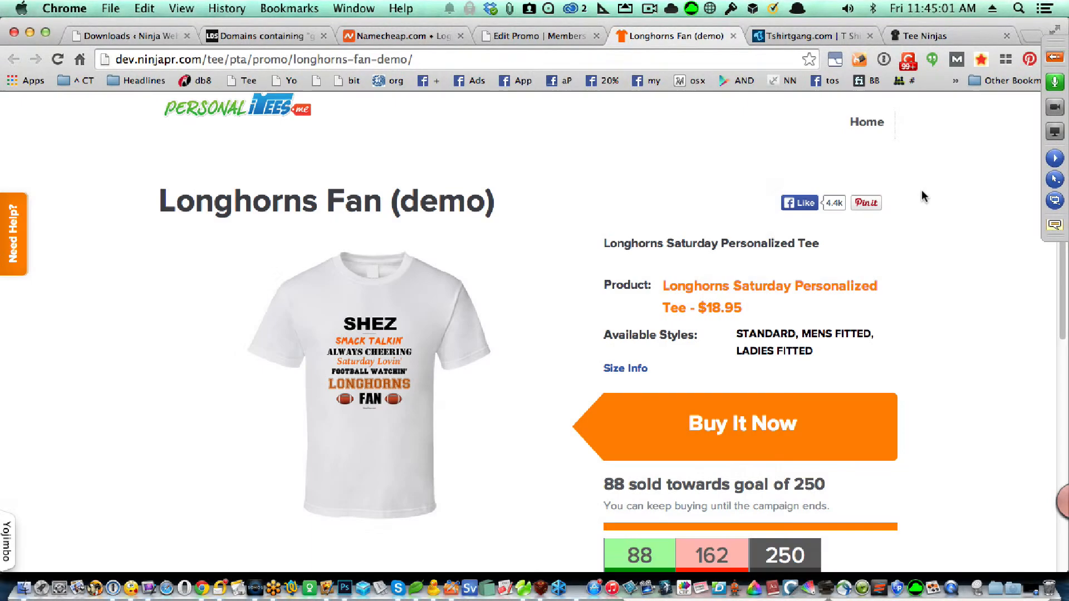
Step: Examine the promo's remaining settings for contact info, offer dates, date counter, banner and top links, privacy policy and tracking scripts
click(536, 38)
scroll(694, 343, down, 10)
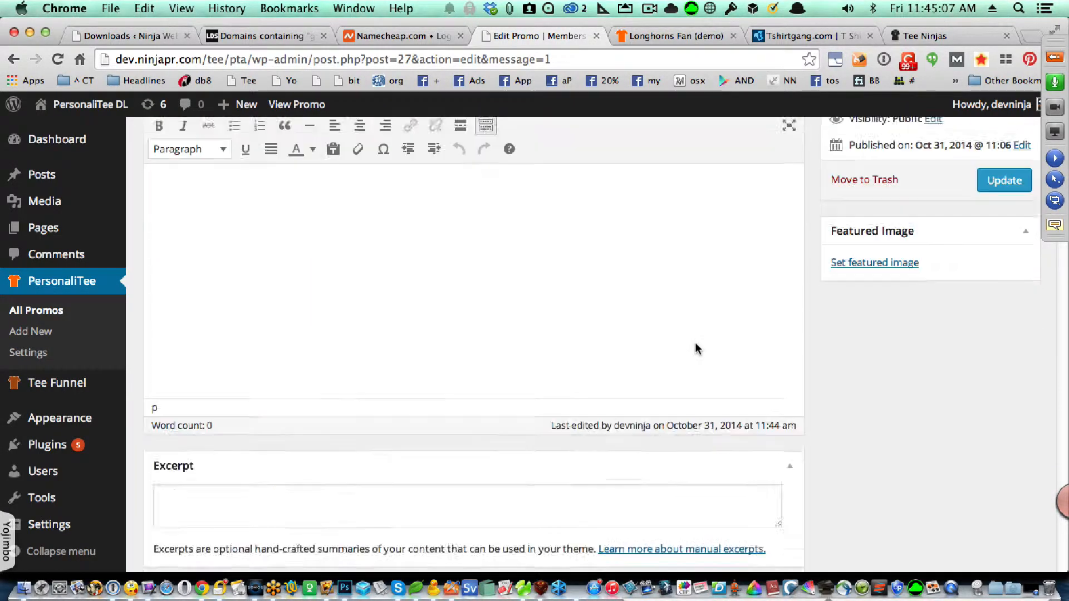
scroll(695, 344, down, 20)
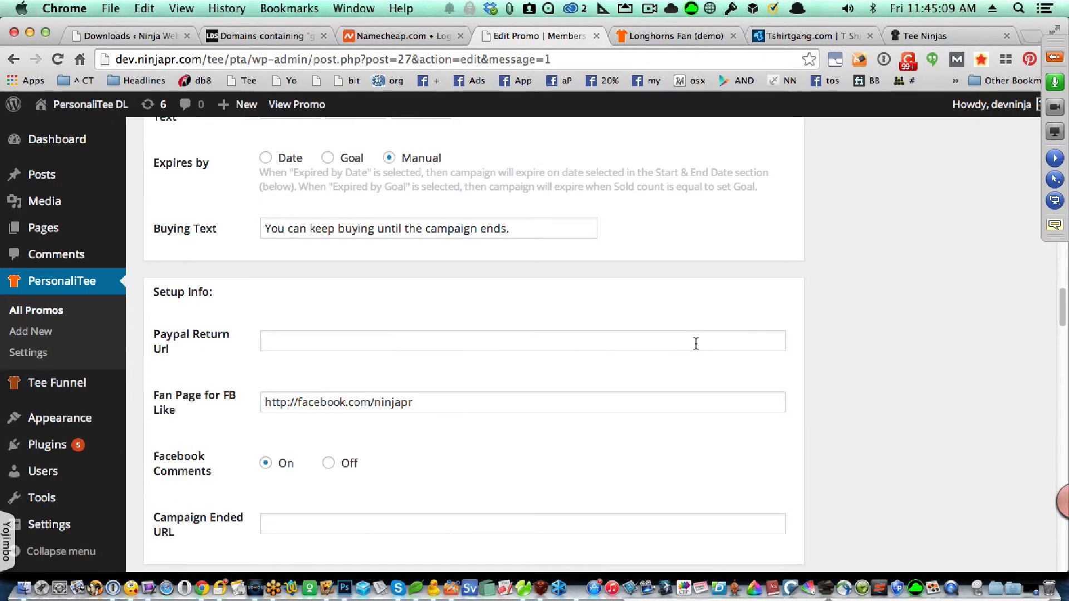
scroll(696, 349, down, 15)
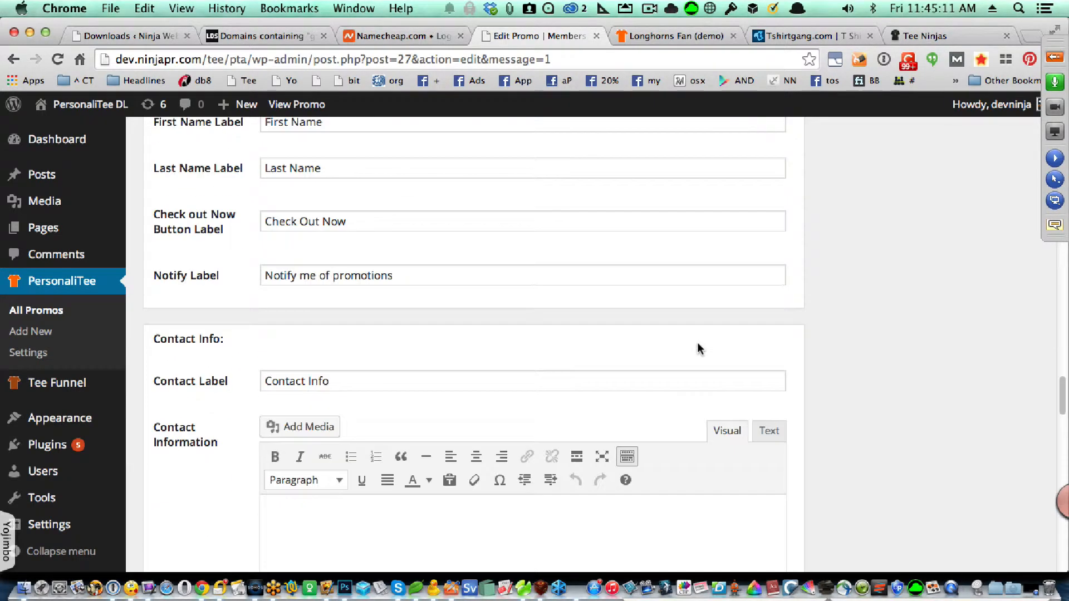
scroll(697, 349, down, 15)
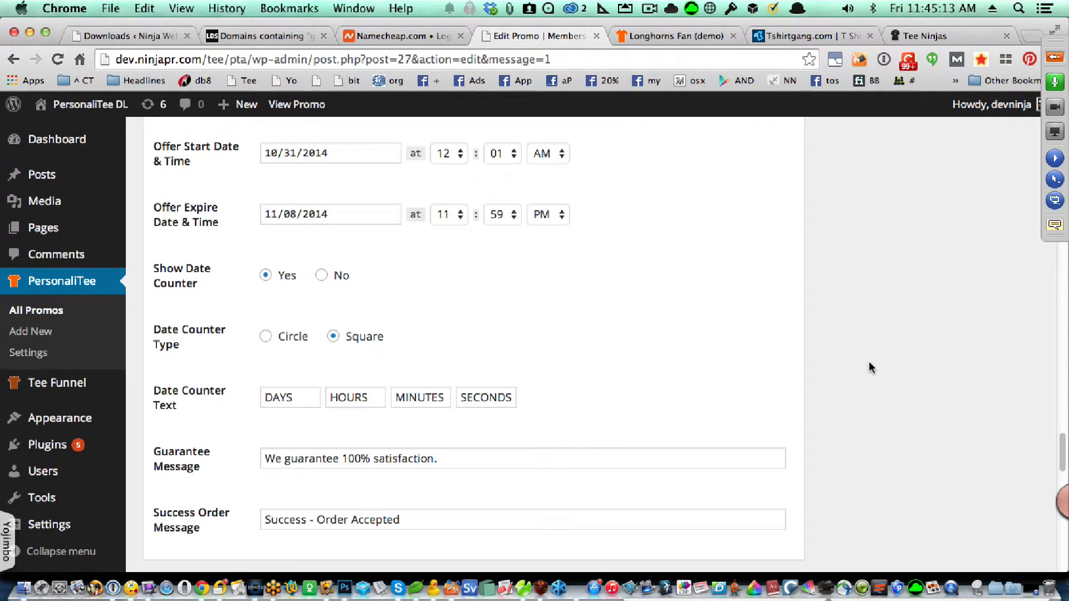
scroll(870, 367, down, 15)
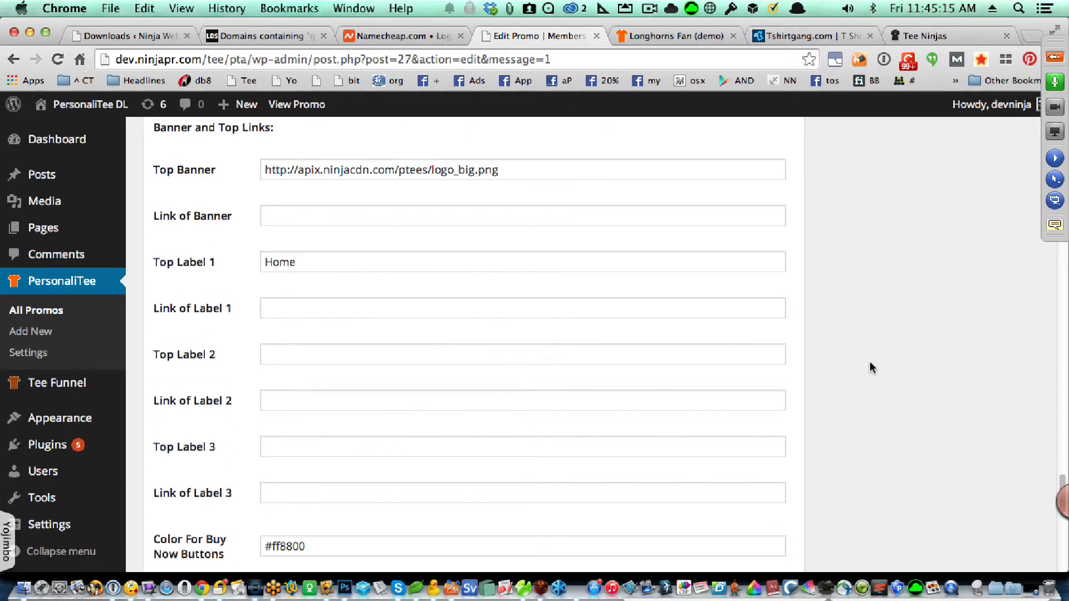
scroll(871, 367, down, 2)
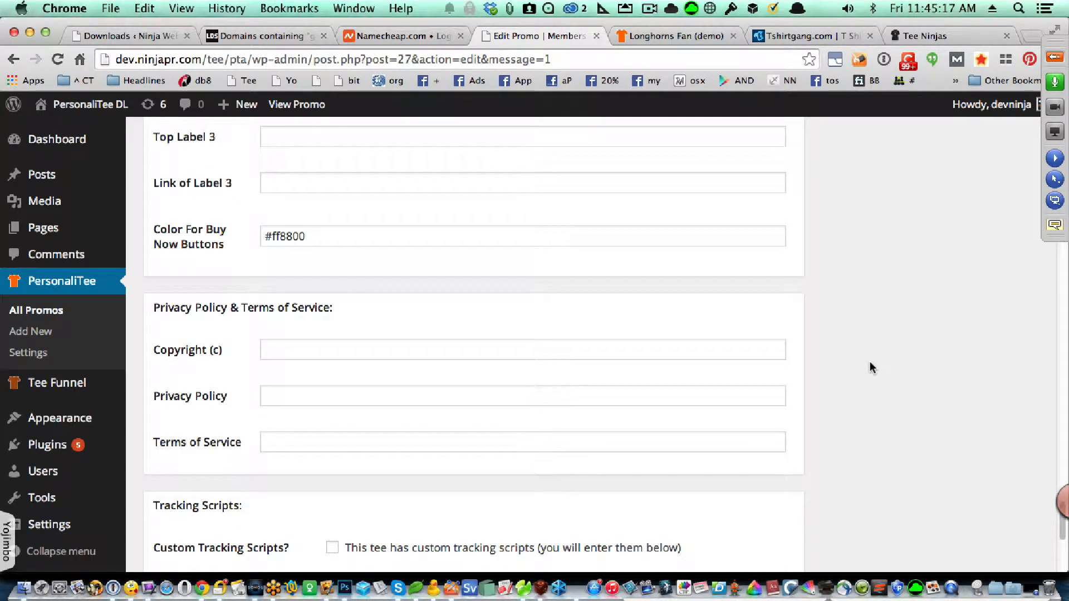
scroll(870, 367, up, 10)
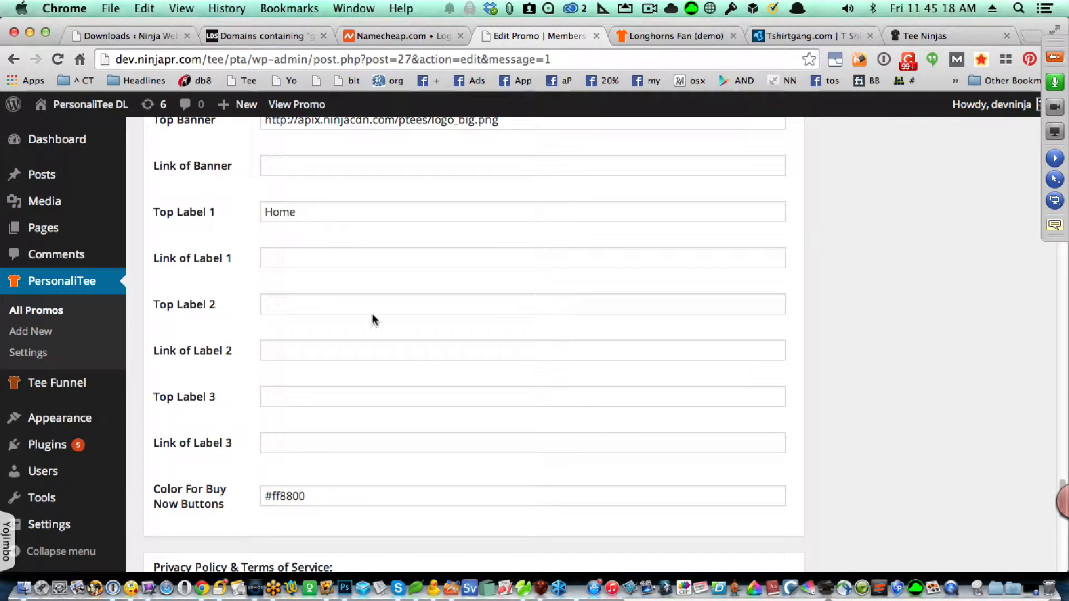
Step: Open the PersonaliTee settings and review the default TSG URLs, white shirt base price and price adjustments
click(37, 354)
scroll(668, 367, down, 1)
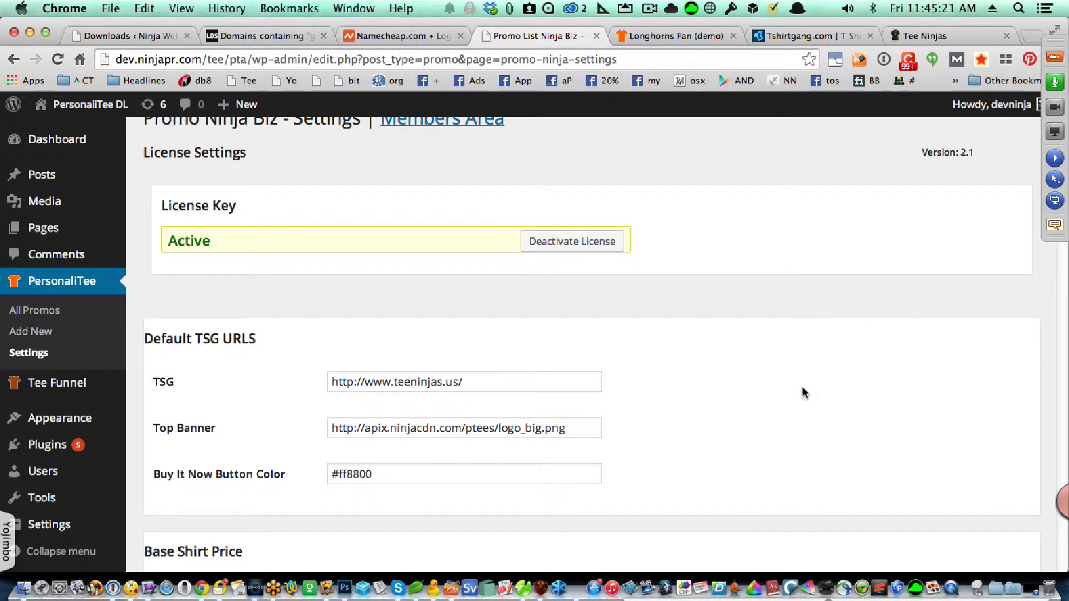
scroll(802, 392, down, 7)
scroll(803, 392, down, 7)
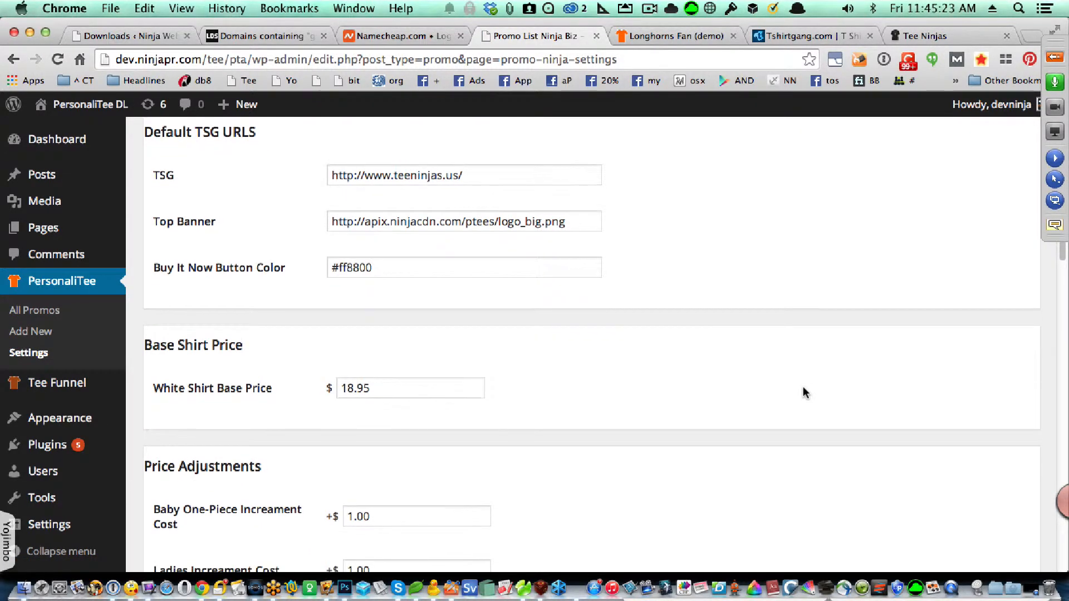
scroll(803, 393, up, 3)
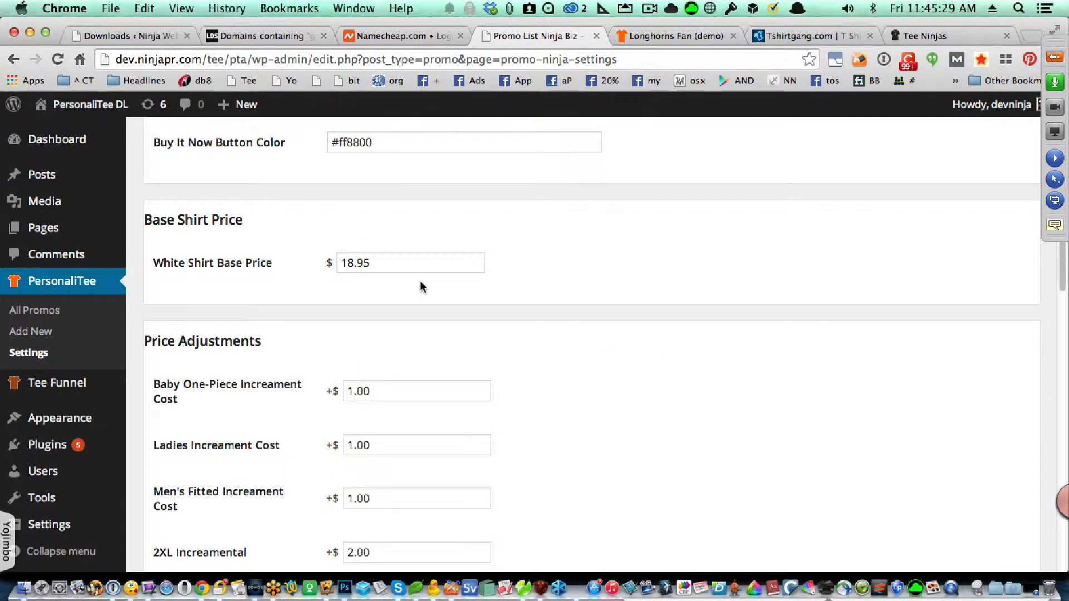
scroll(420, 284, down, 2)
scroll(420, 280, down, 1)
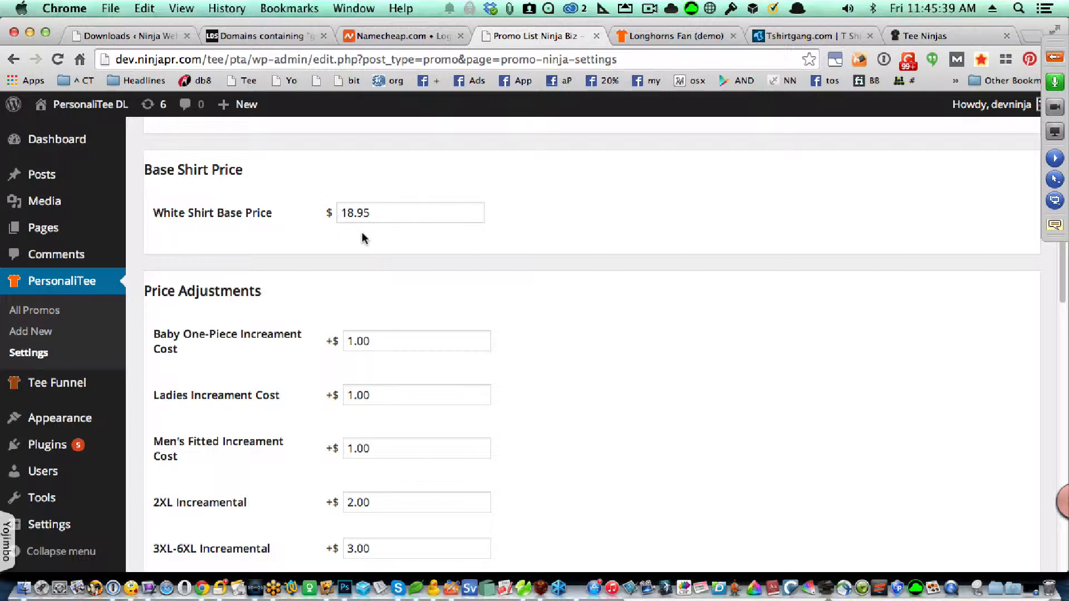
Step: Compare the sales page's price and available styles with the price adjustments, and review the United States & Canada shipping costs
click(690, 33)
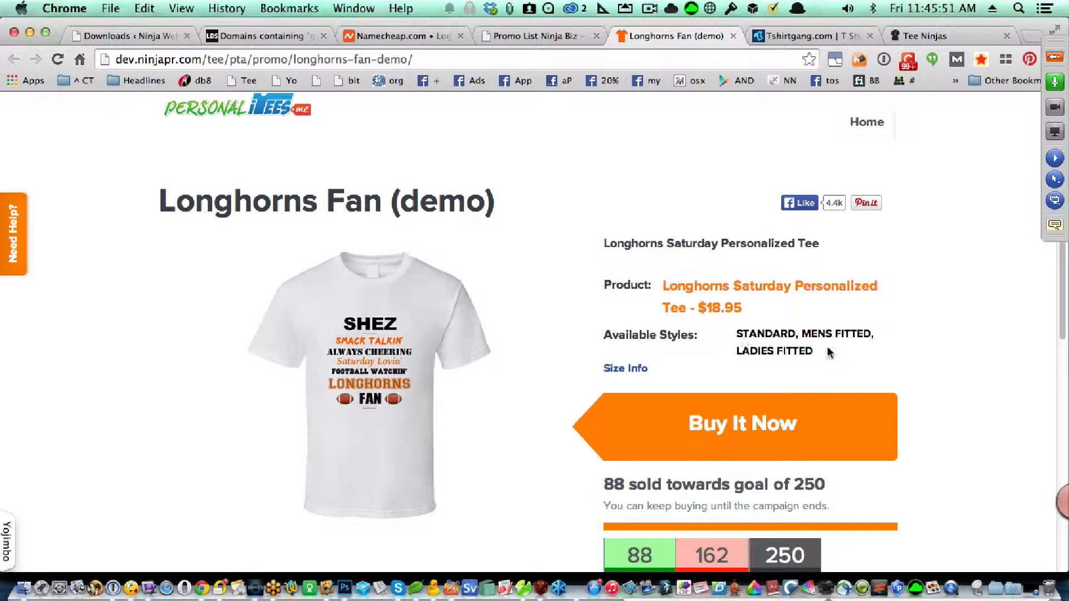
click(536, 37)
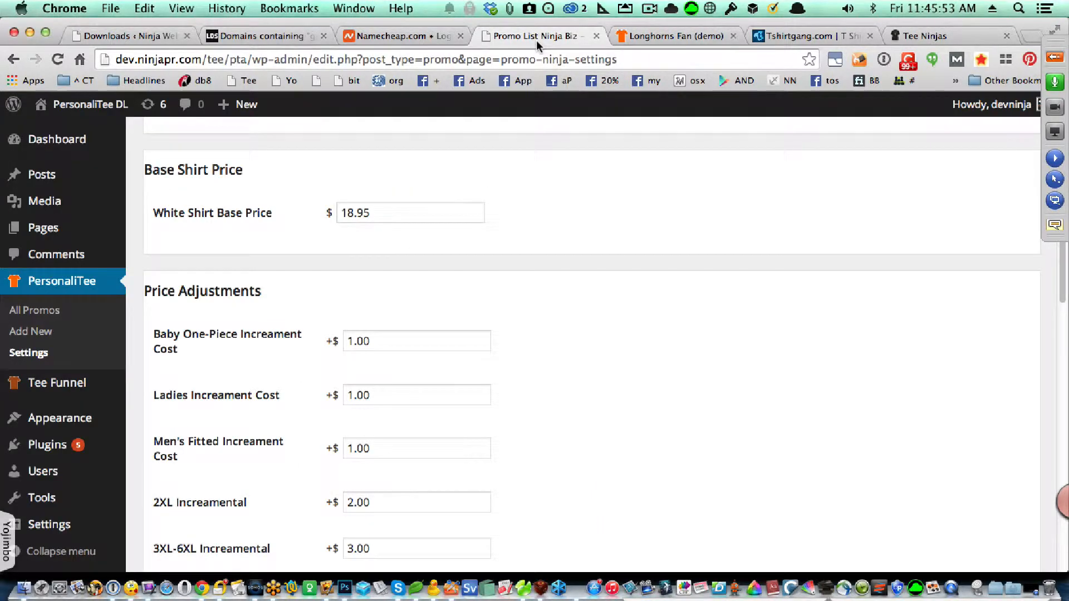
scroll(585, 416, down, 1)
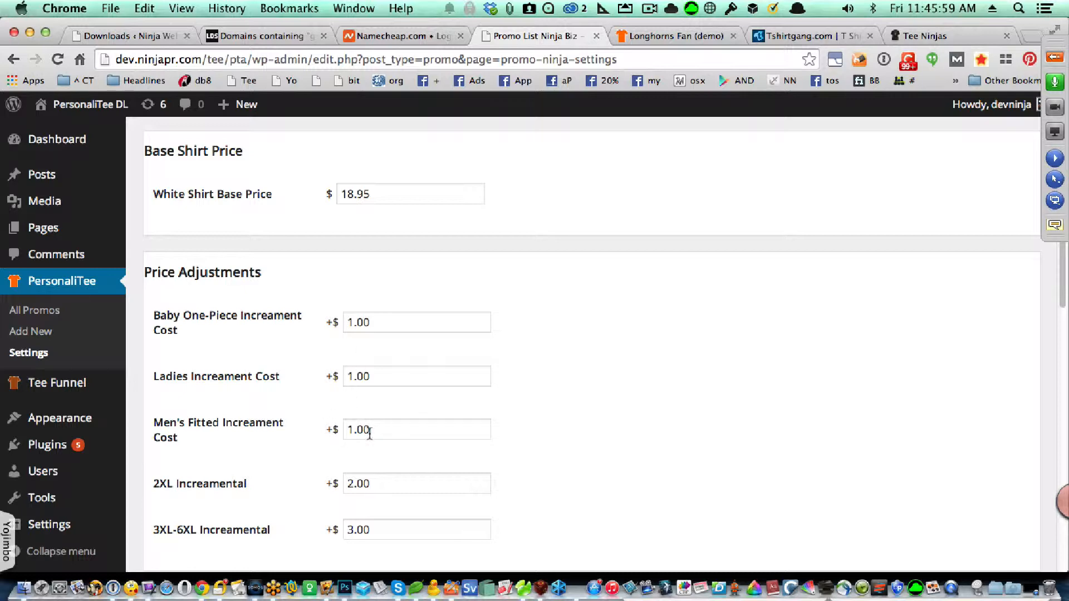
scroll(385, 483, down, 1)
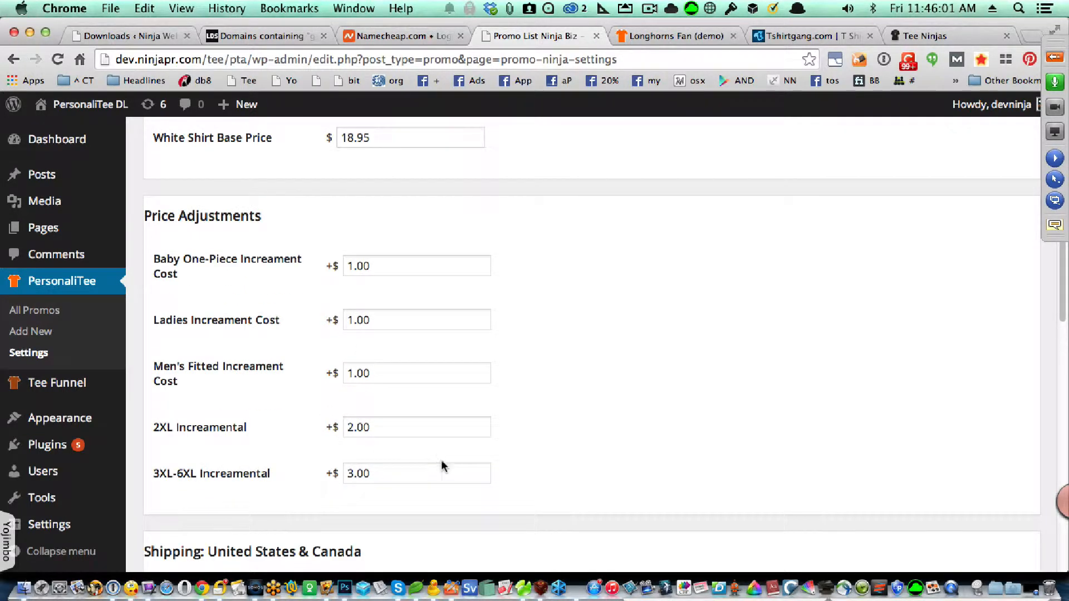
scroll(493, 451, up, 1)
scroll(495, 445, down, 5)
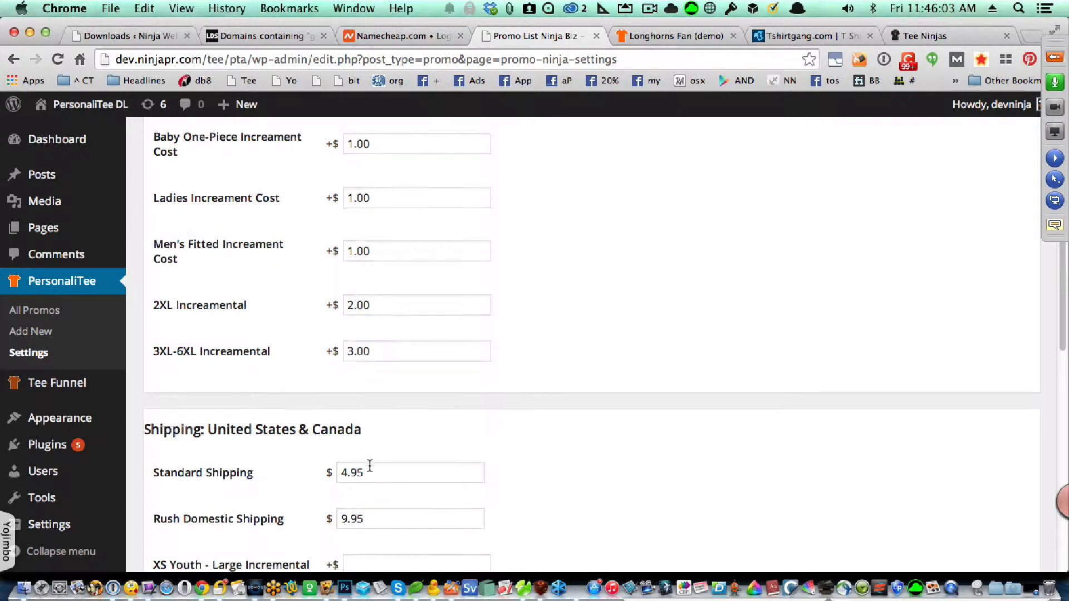
scroll(368, 431, down, 2)
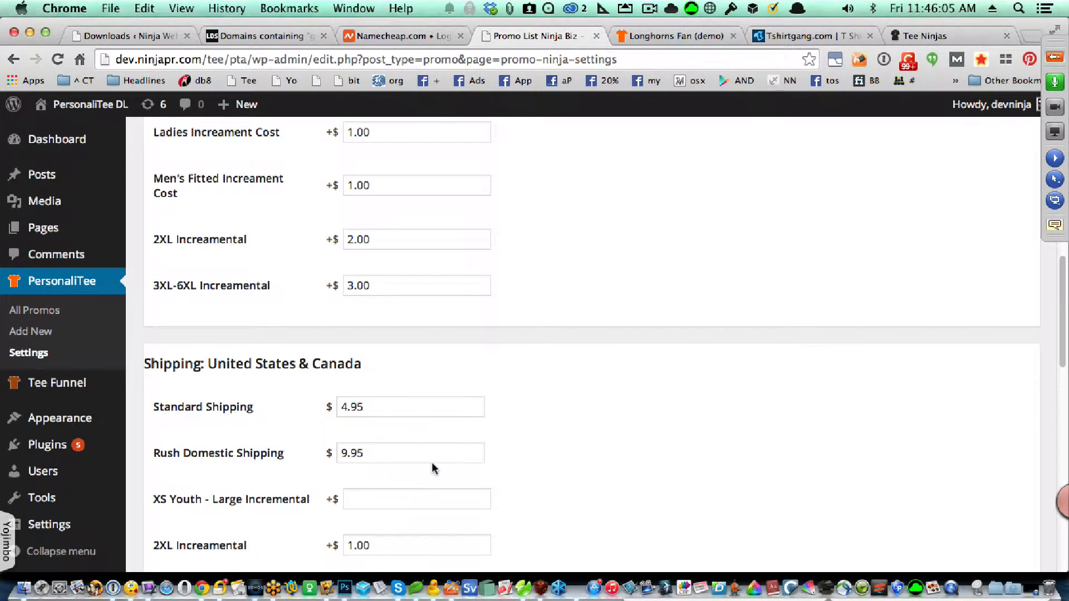
Step: Open the order form on the Longhorns Fan (demo) sales page and choose the Ladies Fitted style in size Medium
click(662, 35)
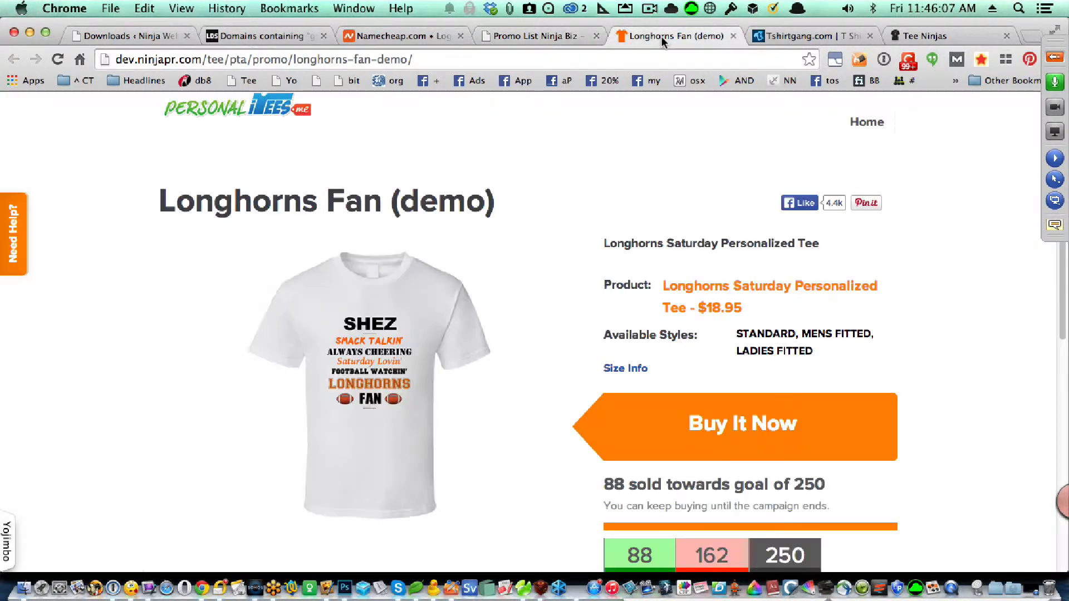
click(716, 426)
click(256, 278)
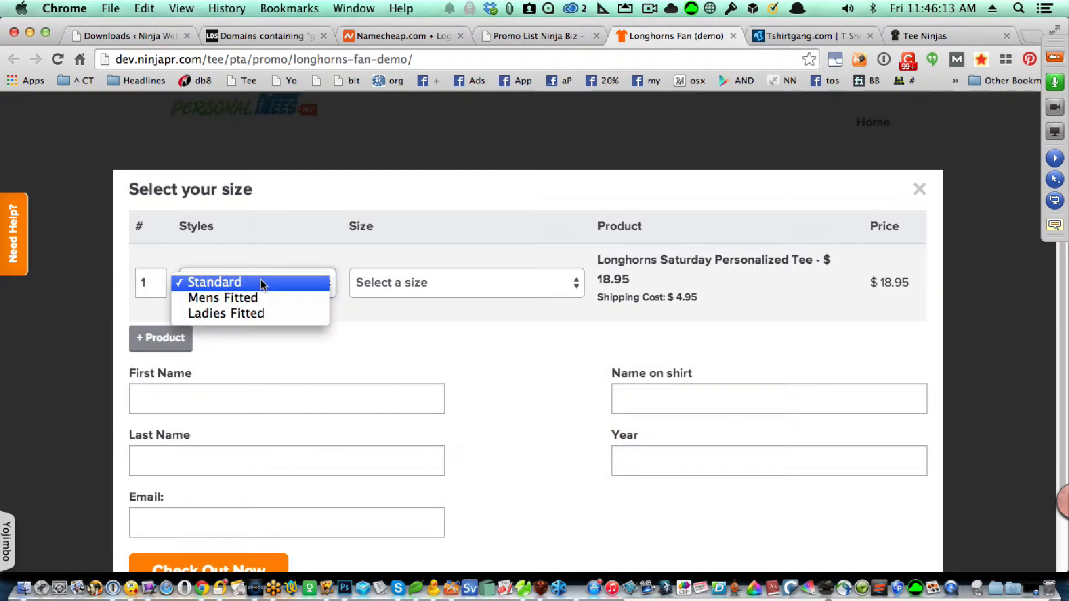
click(262, 313)
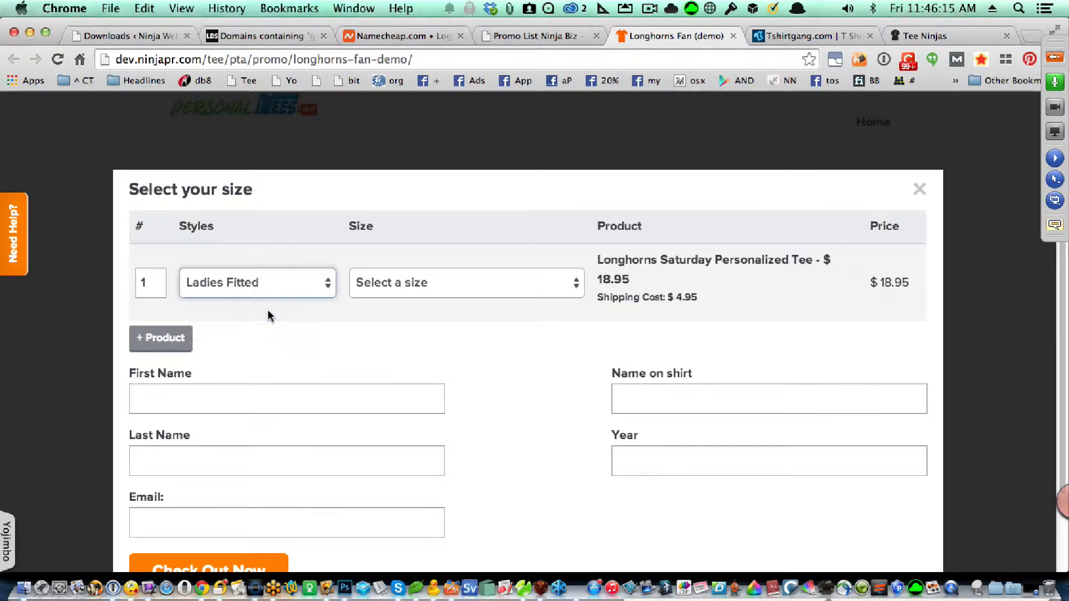
click(419, 301)
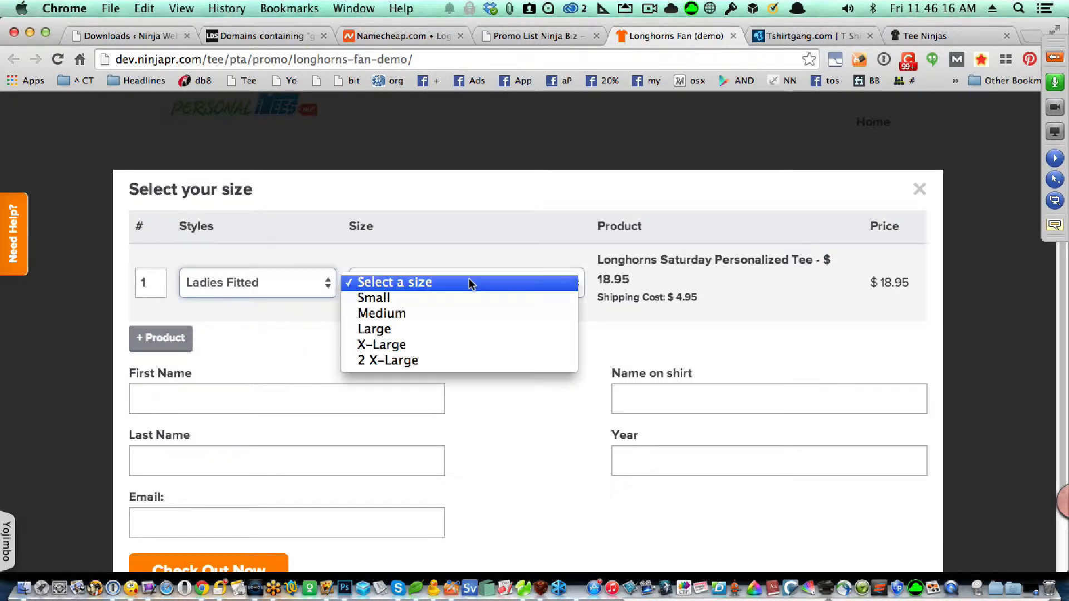
click(459, 315)
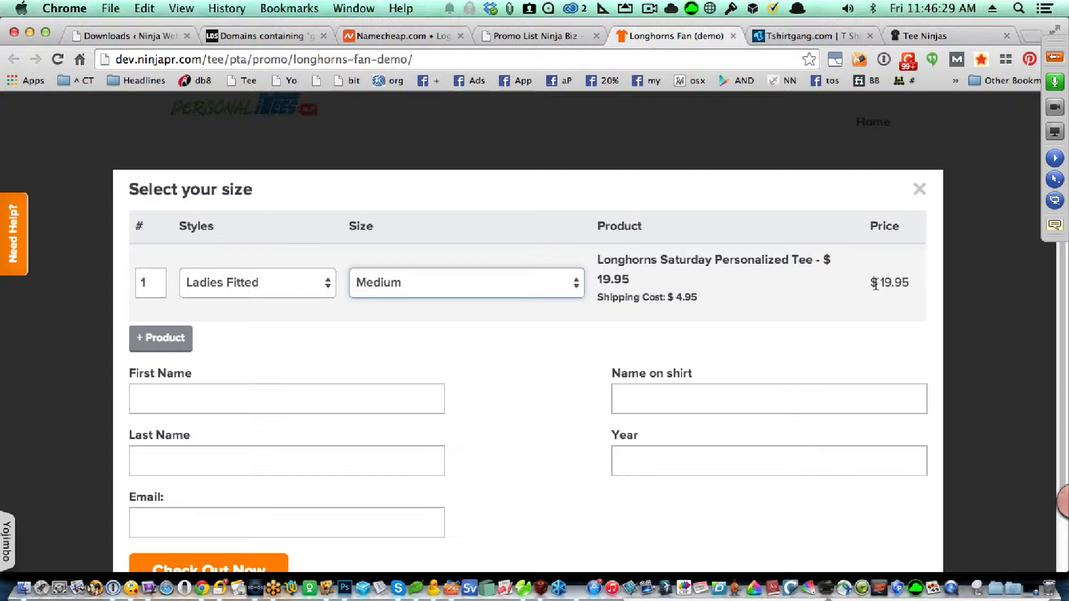
Step: Change the order form's shirt to the Standard style in size Small (Youth)
click(307, 299)
click(287, 257)
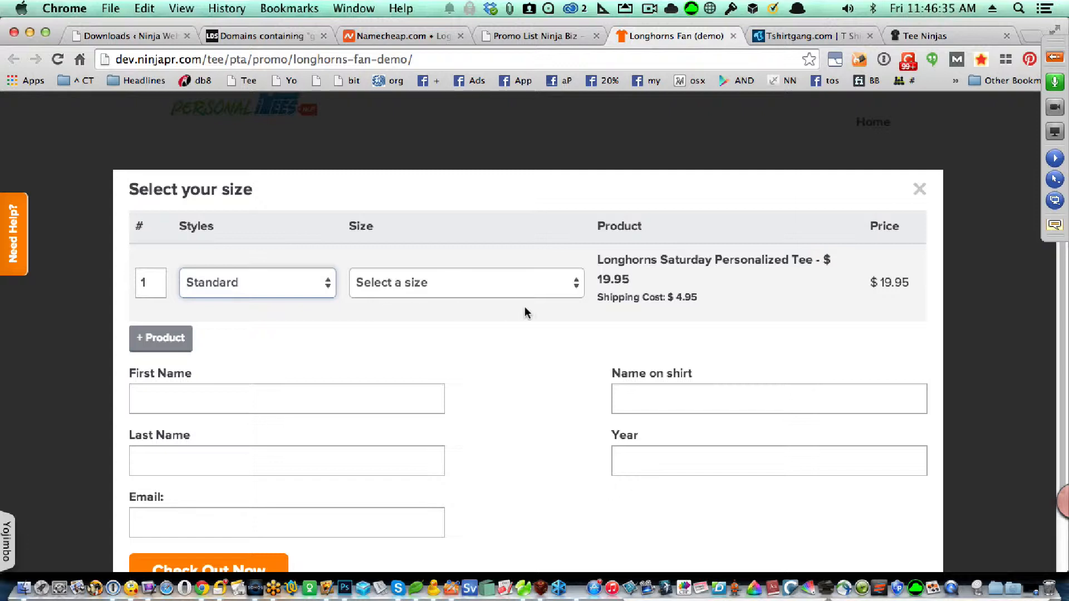
click(461, 295)
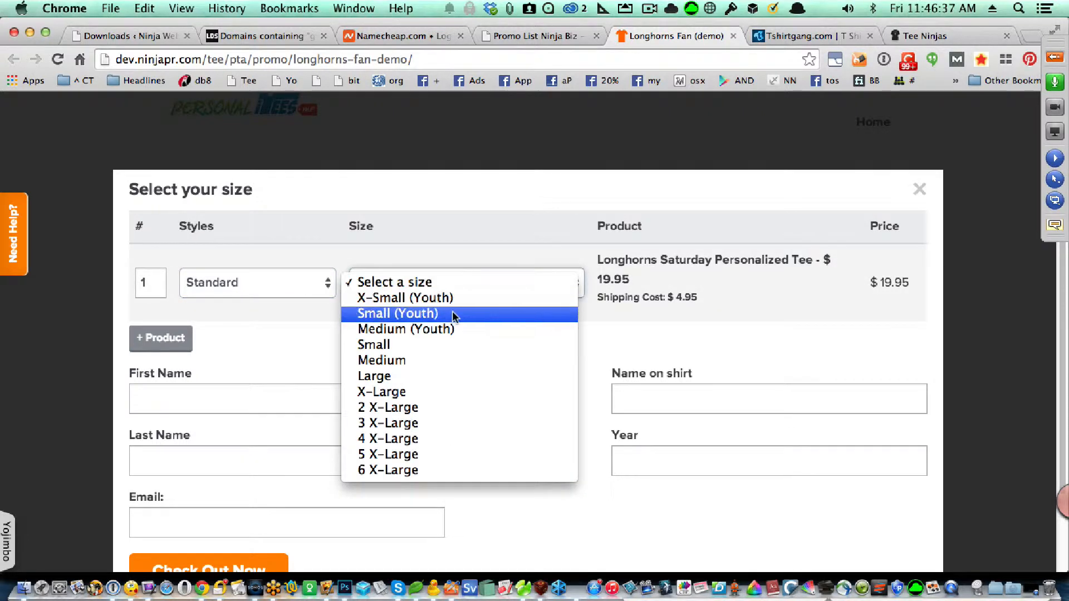
click(452, 312)
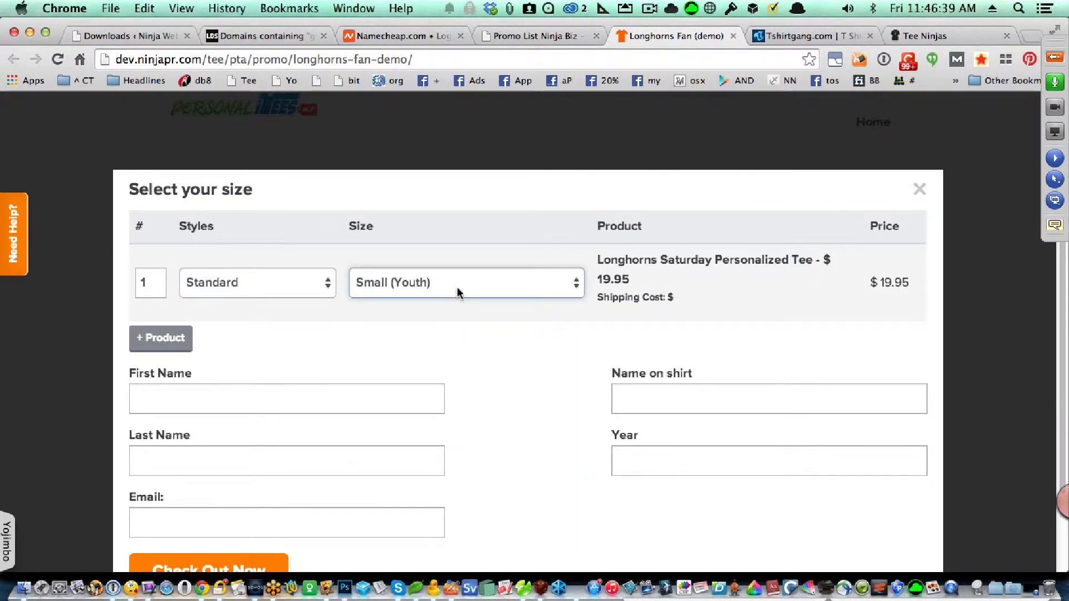
Step: Change the order form's Standard shirt size to Medium and close the form
click(456, 288)
click(456, 331)
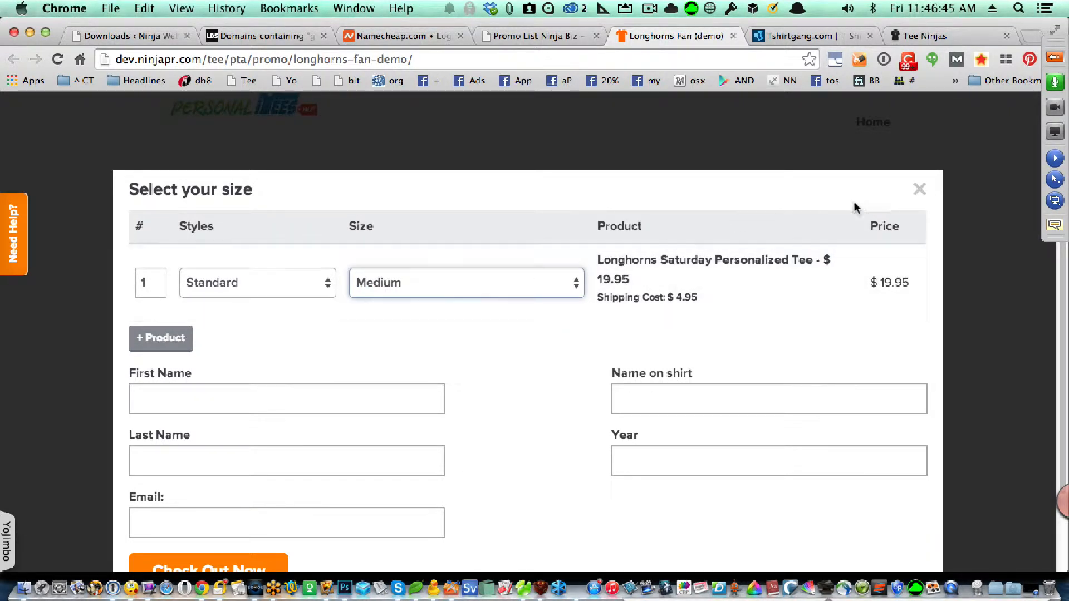
click(919, 190)
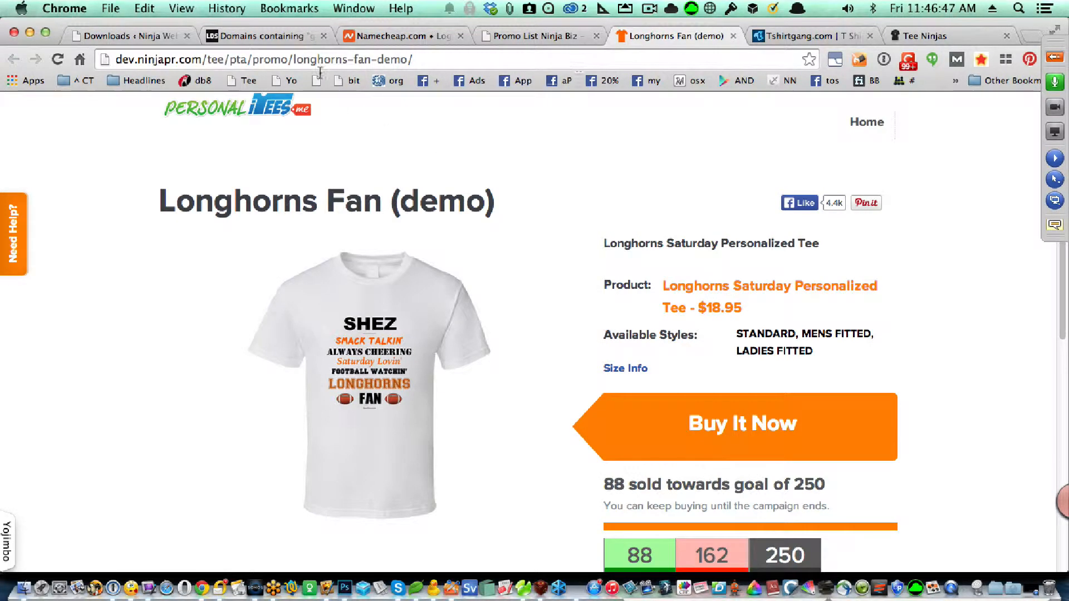
Step: Reload the sales page, reopen the order form and choose size 3 X-Large to check its price and shipping cost
click(58, 60)
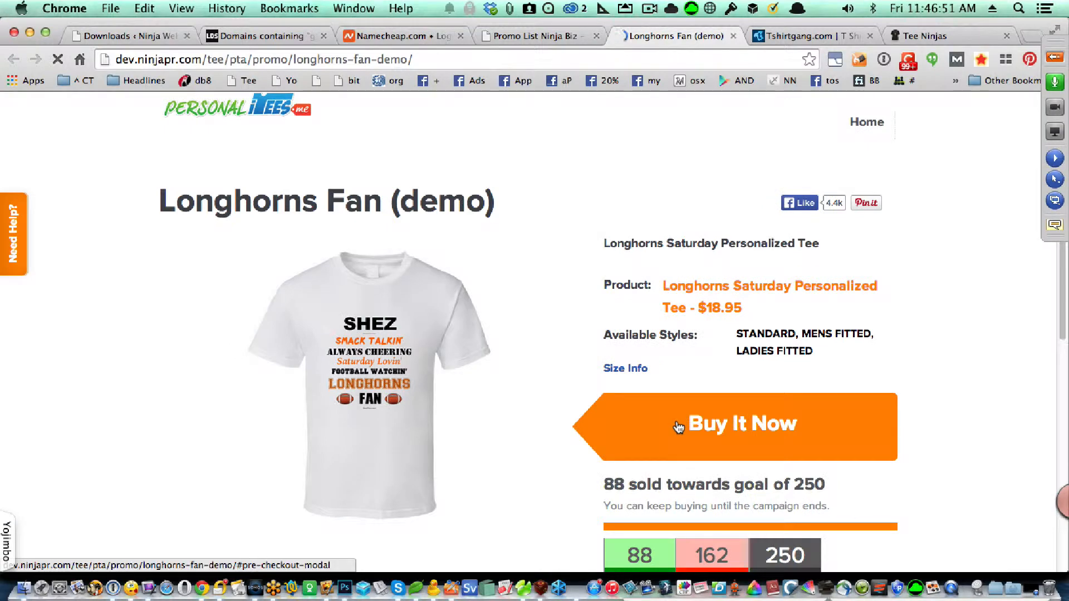
click(678, 427)
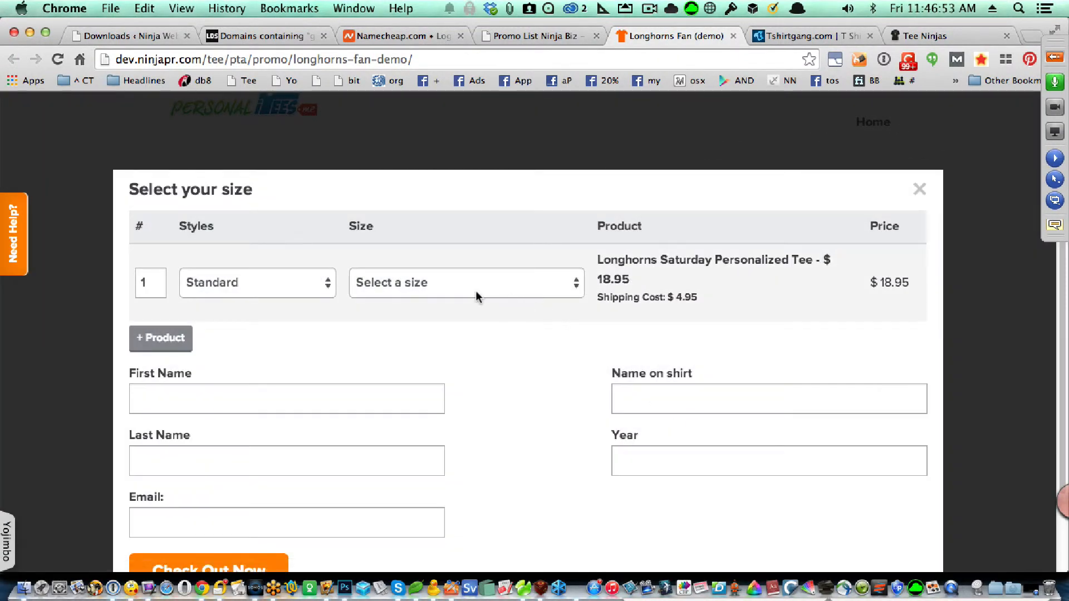
click(380, 293)
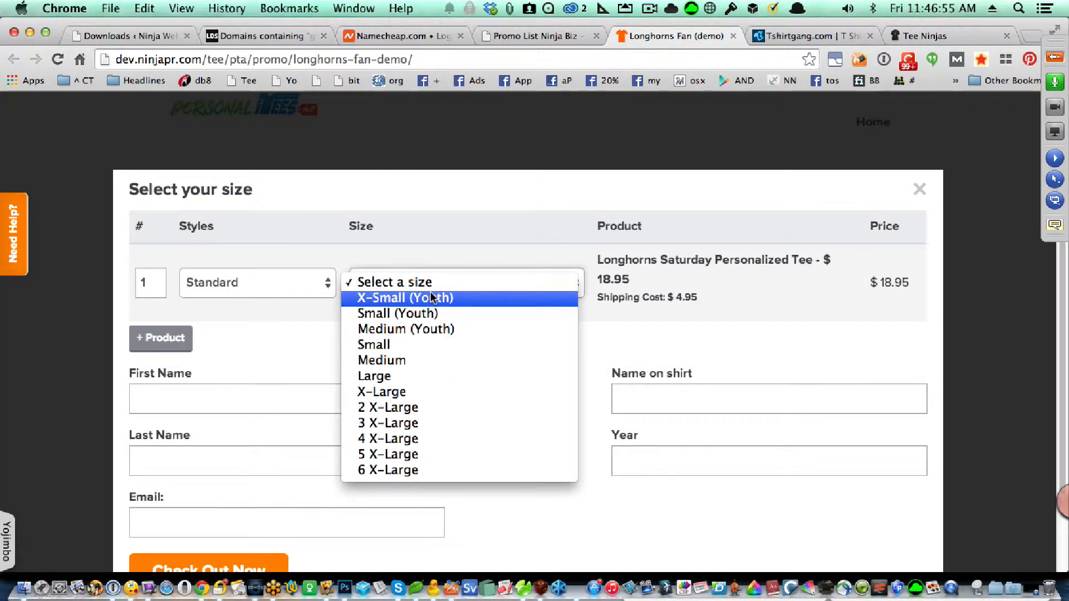
click(454, 425)
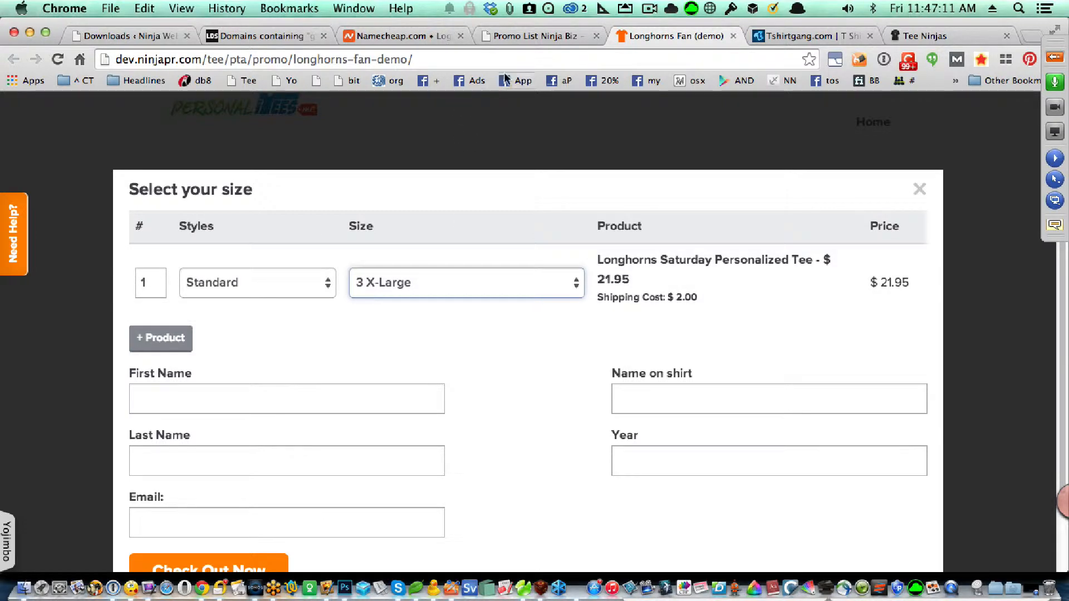
Step: In the PersonaliTee settings, set the United States & Canada incremental shipping to 4.95 for XS Youth - Large, 5.95 for 2XL and 7.95 for 3XL-6XL
click(519, 35)
scroll(507, 432, down, 10)
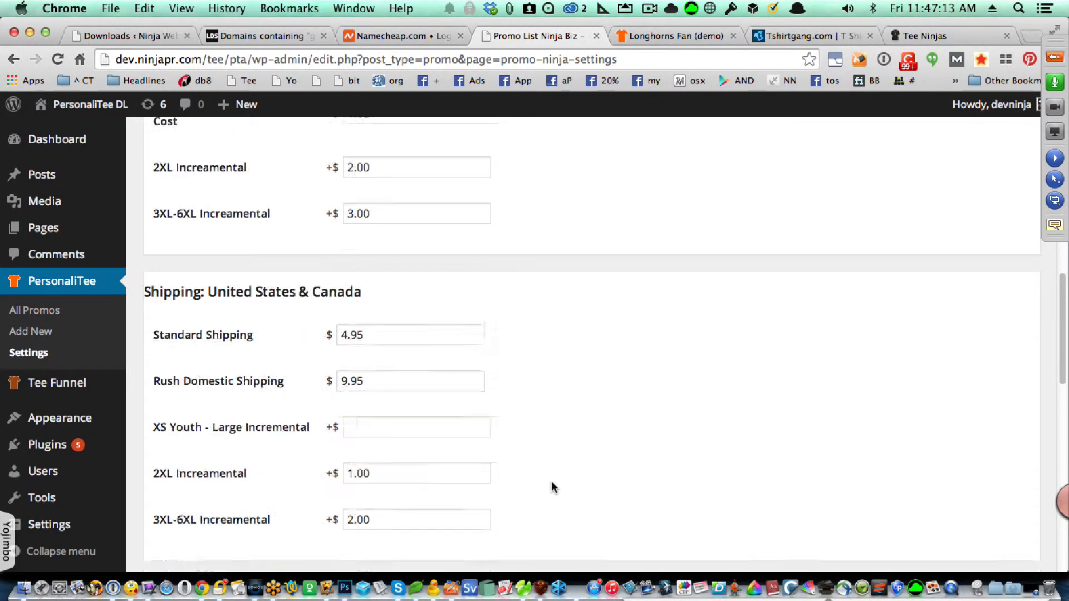
scroll(551, 484, up, 5)
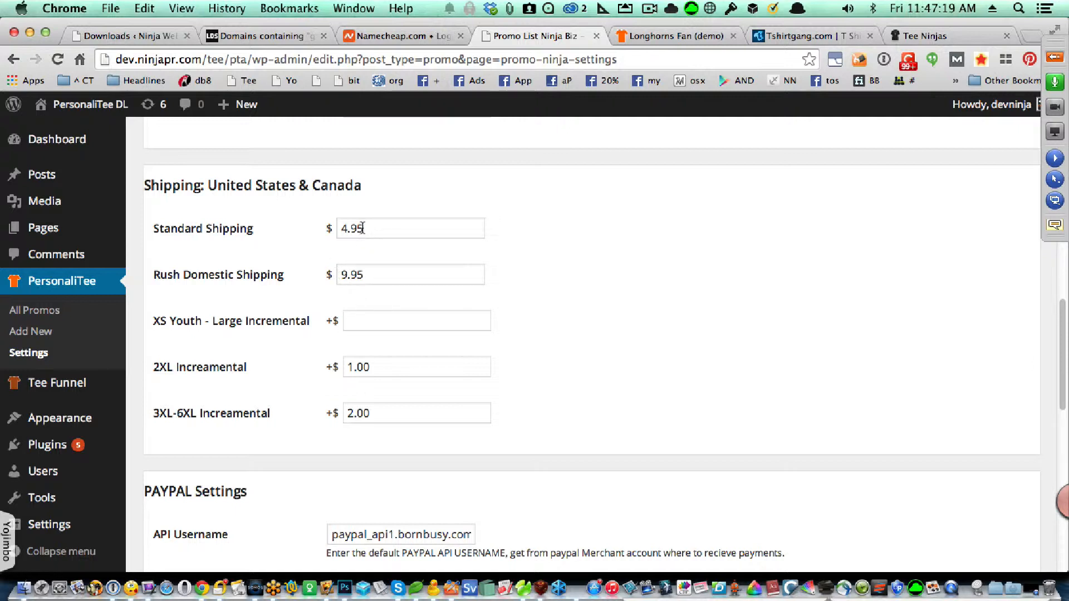
drag(362, 228, 305, 216)
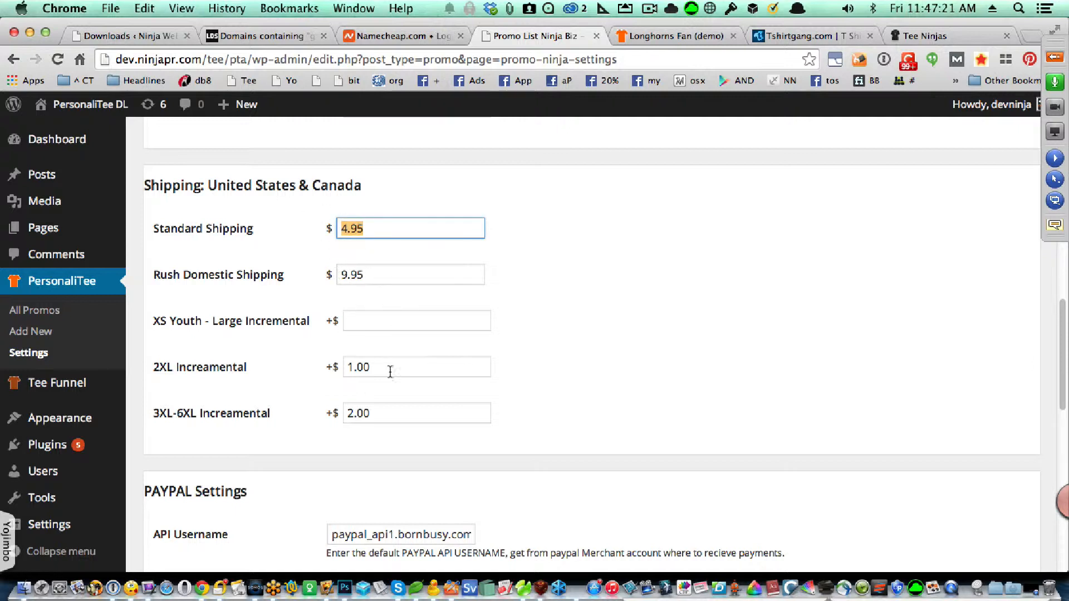
drag(381, 366, 350, 356)
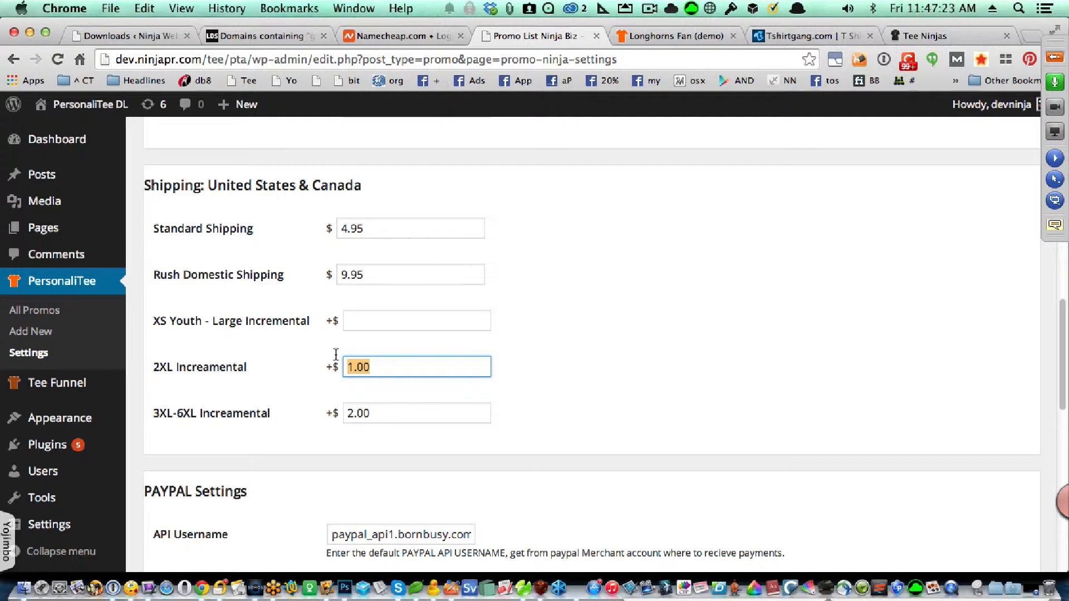
text(5.95)
key(Tab)
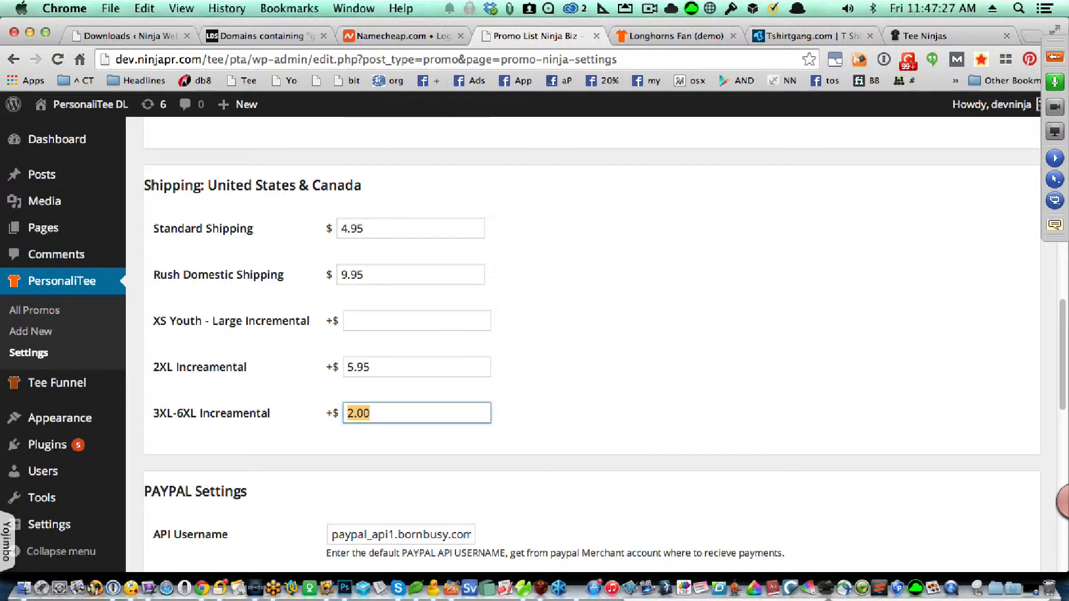
text(7.95)
click(423, 321)
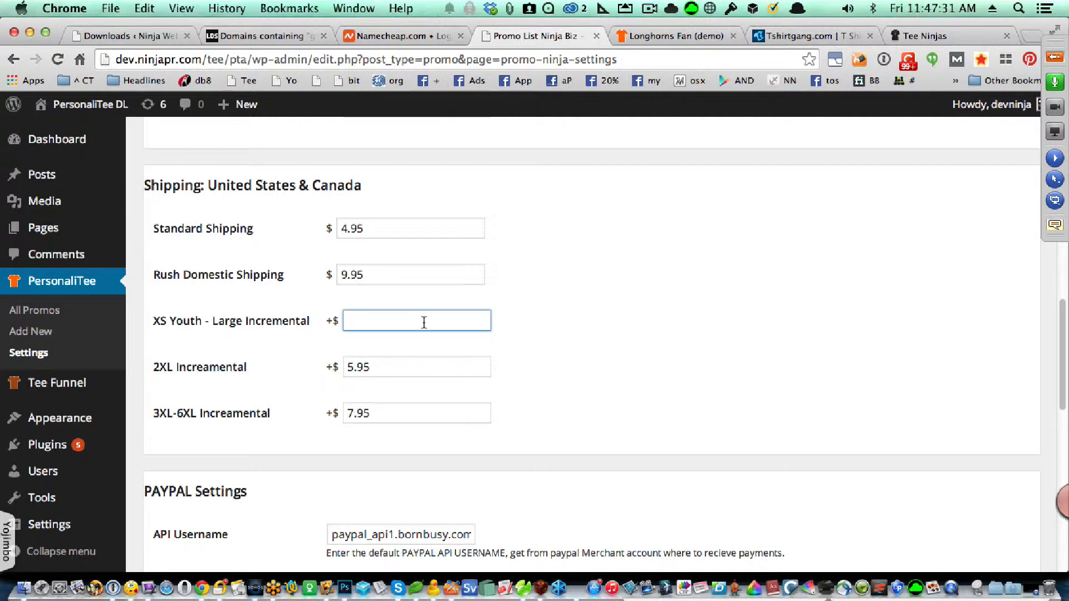
text(4.95)
click(591, 321)
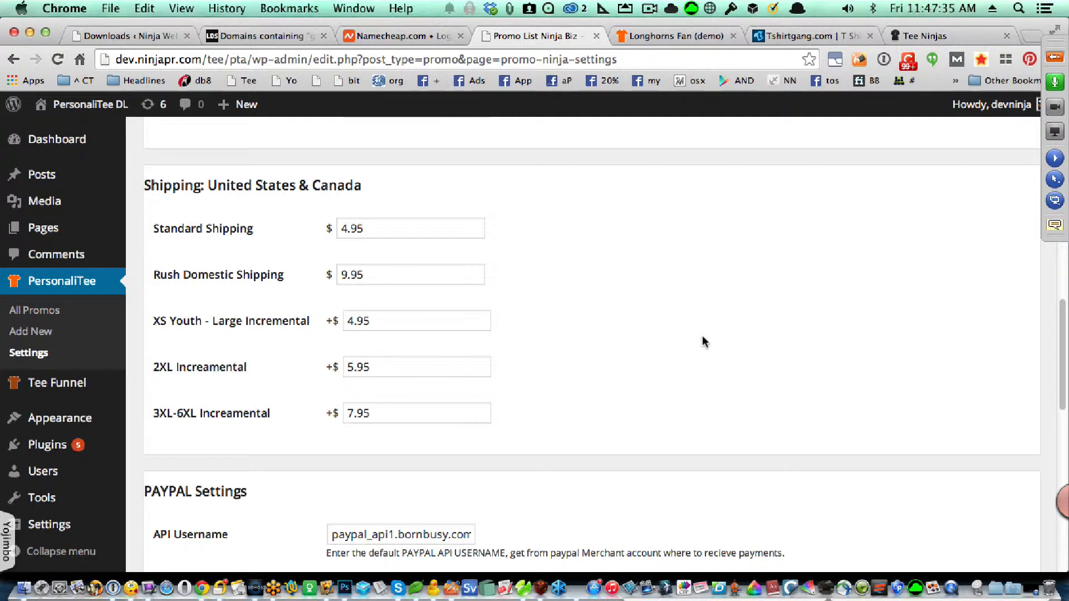
Step: Save the changed PersonaliTee settings
scroll(701, 335, up, 15)
scroll(879, 374, down, 6)
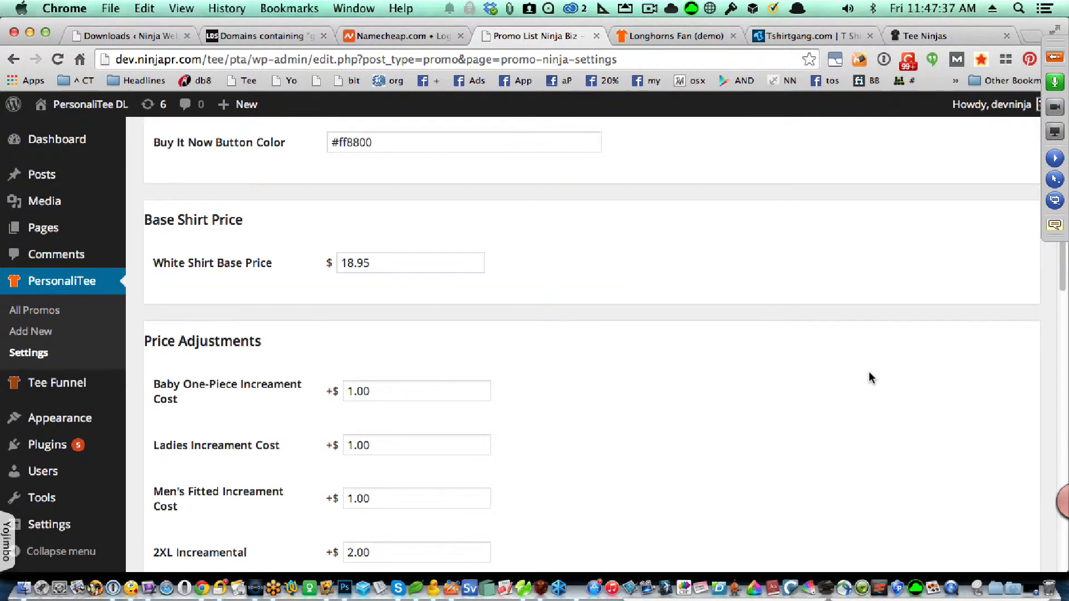
scroll(723, 384, down, 15)
scroll(445, 457, down, 1)
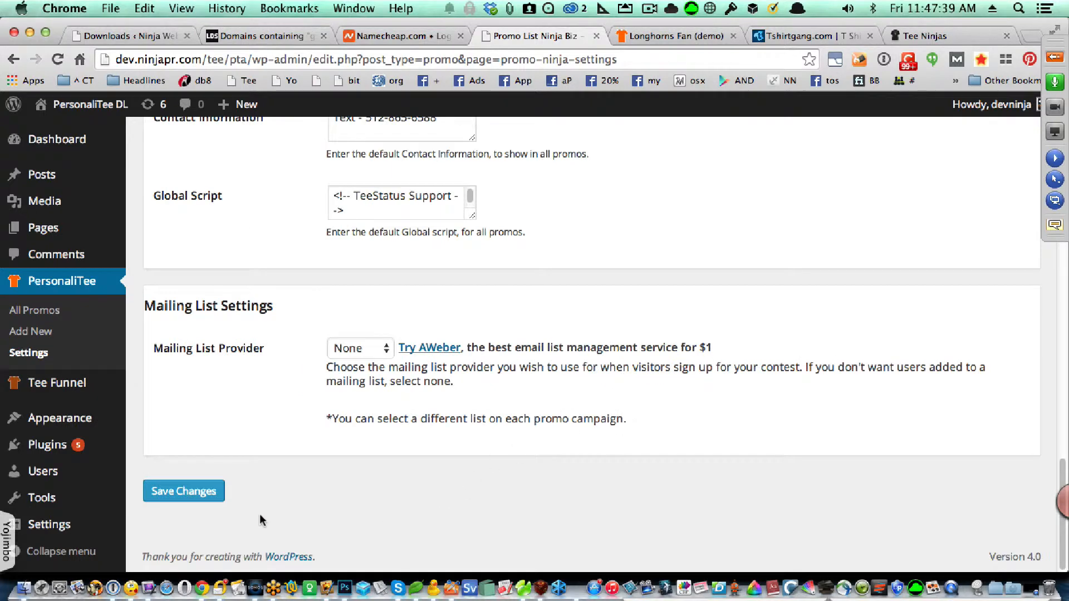
click(176, 492)
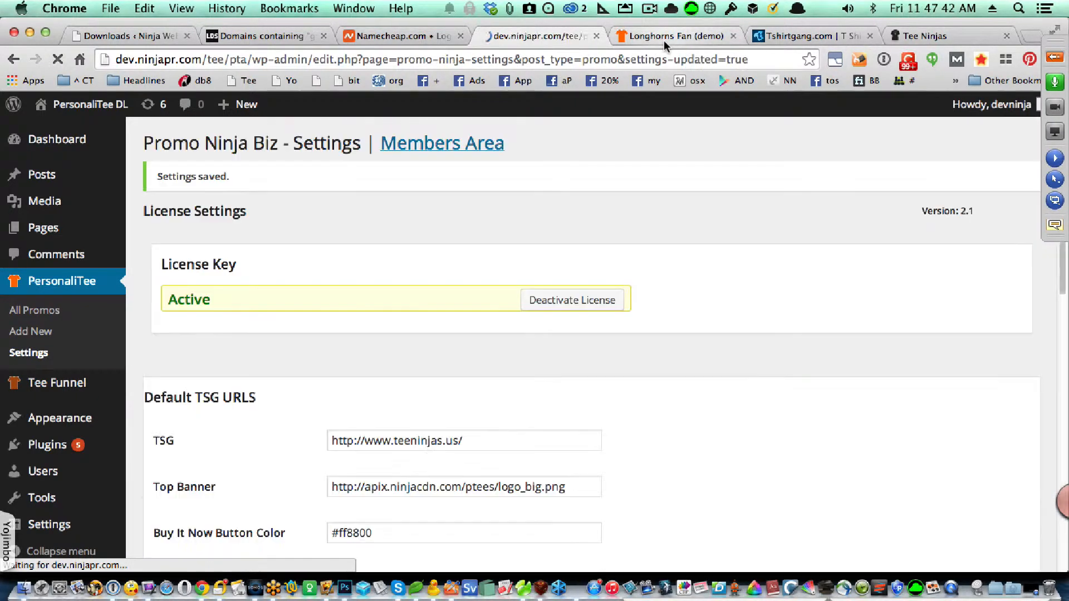
Step: Close the old order form on the Longhorns Fan (demo) page, reload it and reopen the form with size X-Small (Youth)
click(664, 39)
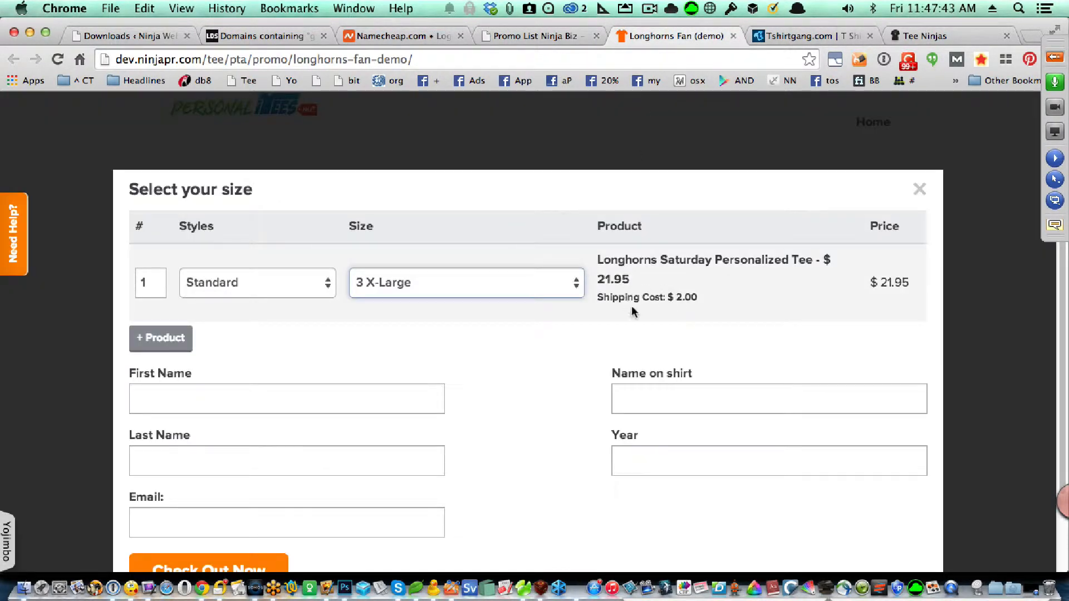
click(919, 191)
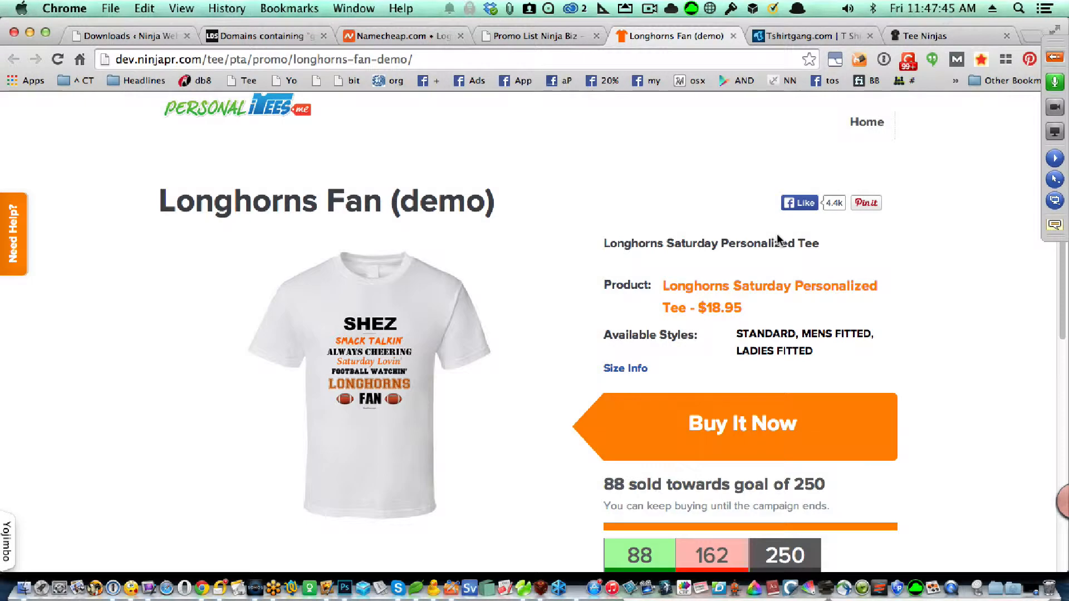
key(super+r)
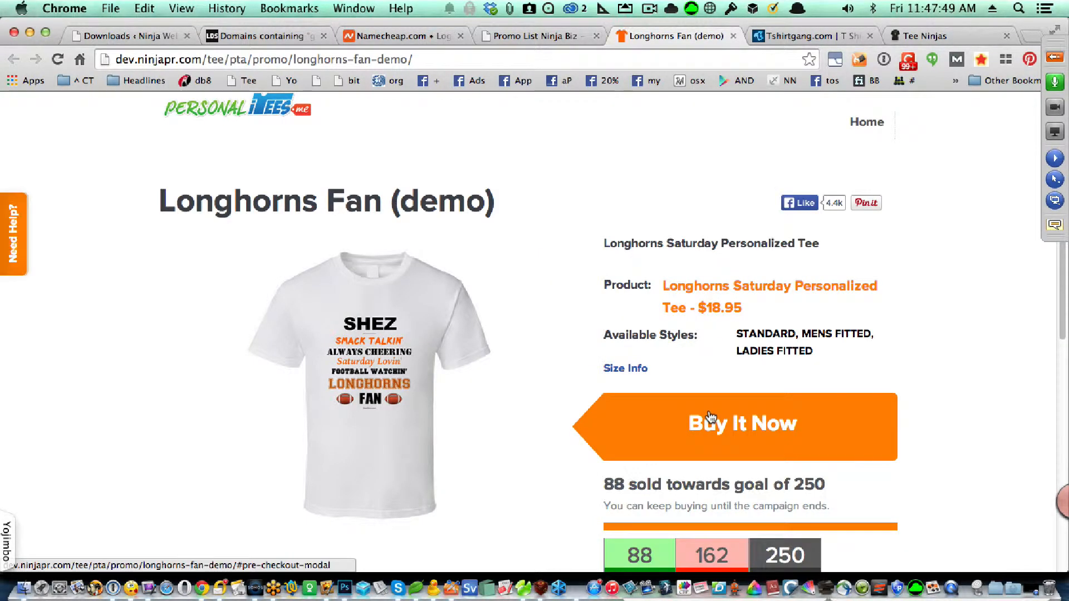
click(710, 418)
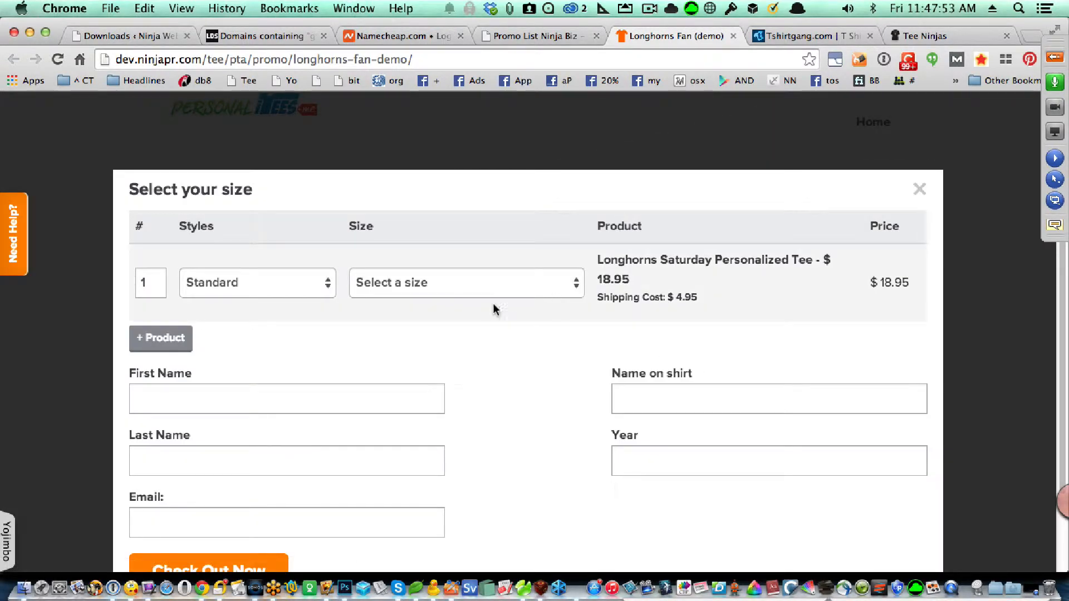
click(413, 290)
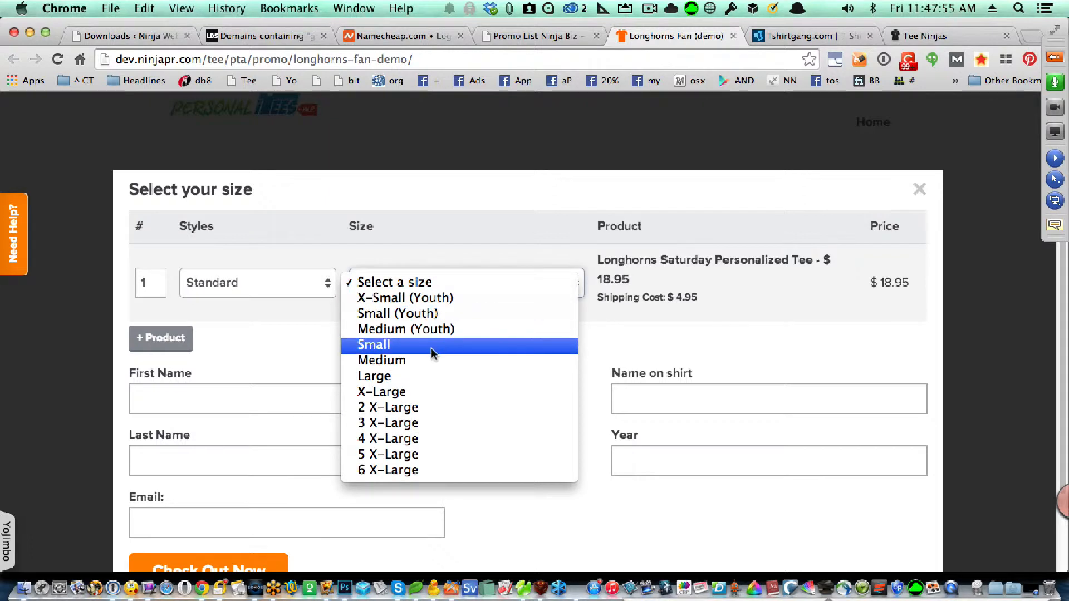
click(427, 296)
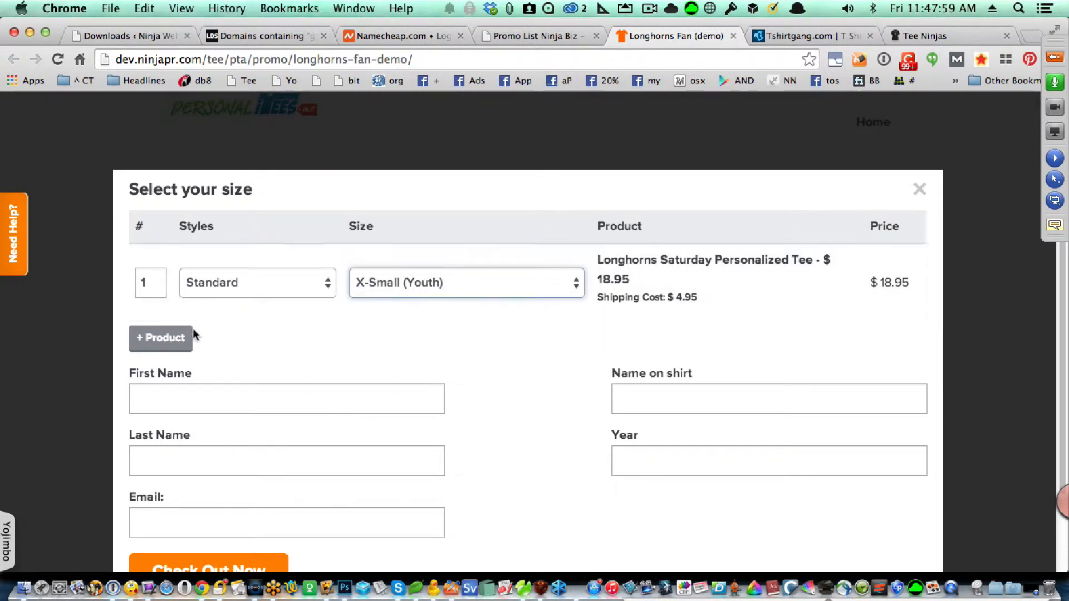
Step: Add a second product to the order in the Ladies Fitted style, size 2 X-Large
click(177, 340)
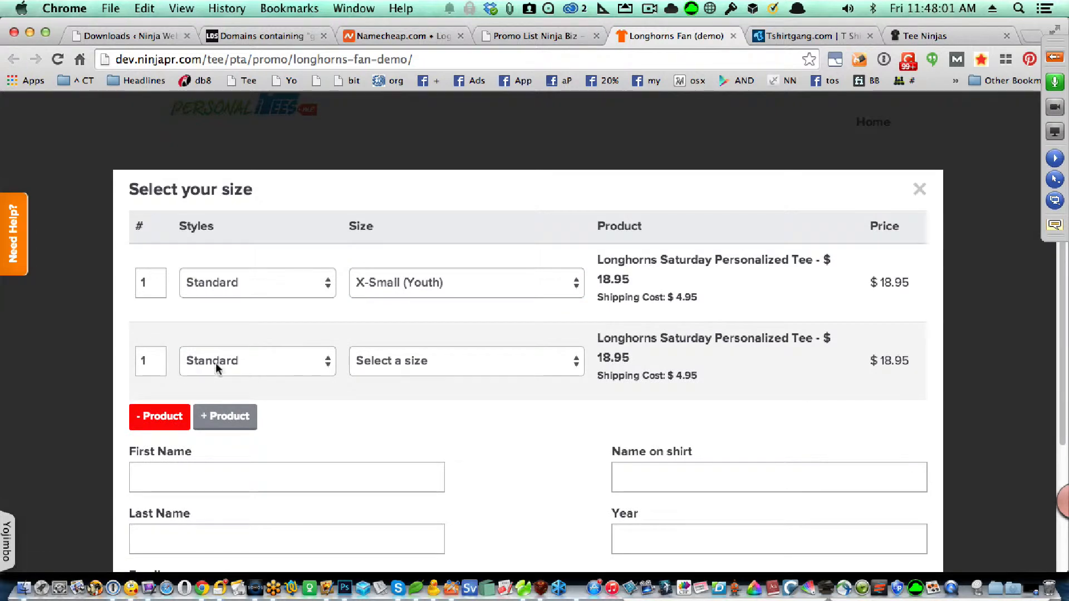
click(243, 365)
click(249, 392)
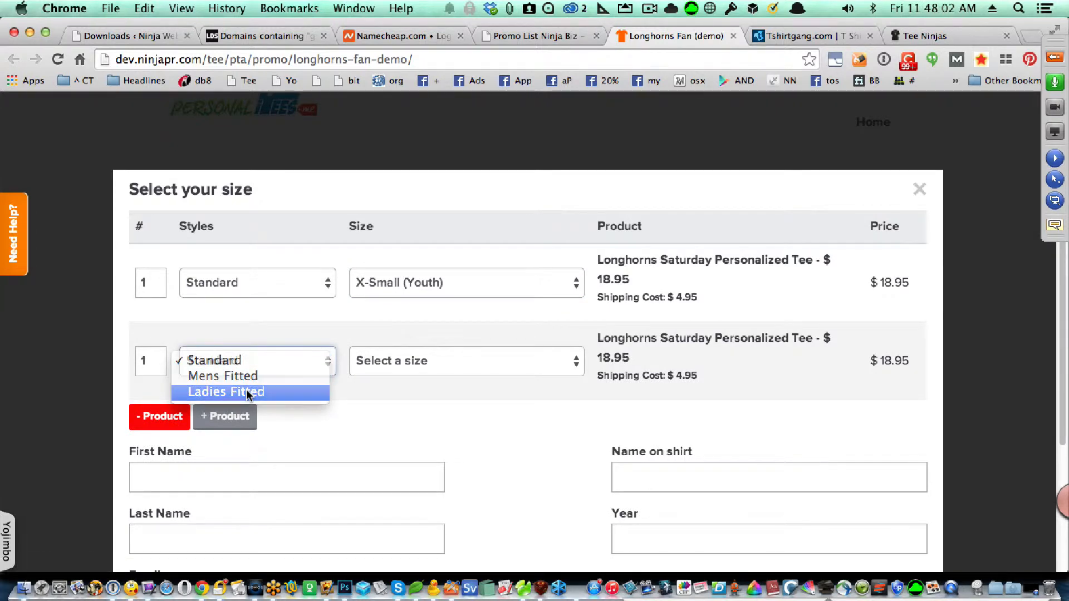
click(449, 366)
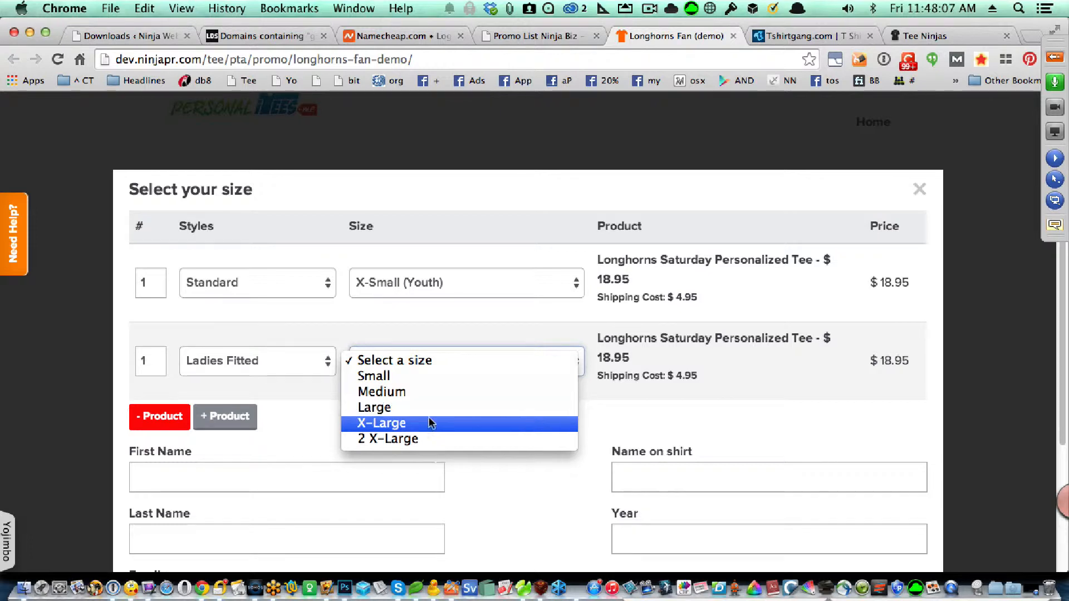
click(431, 438)
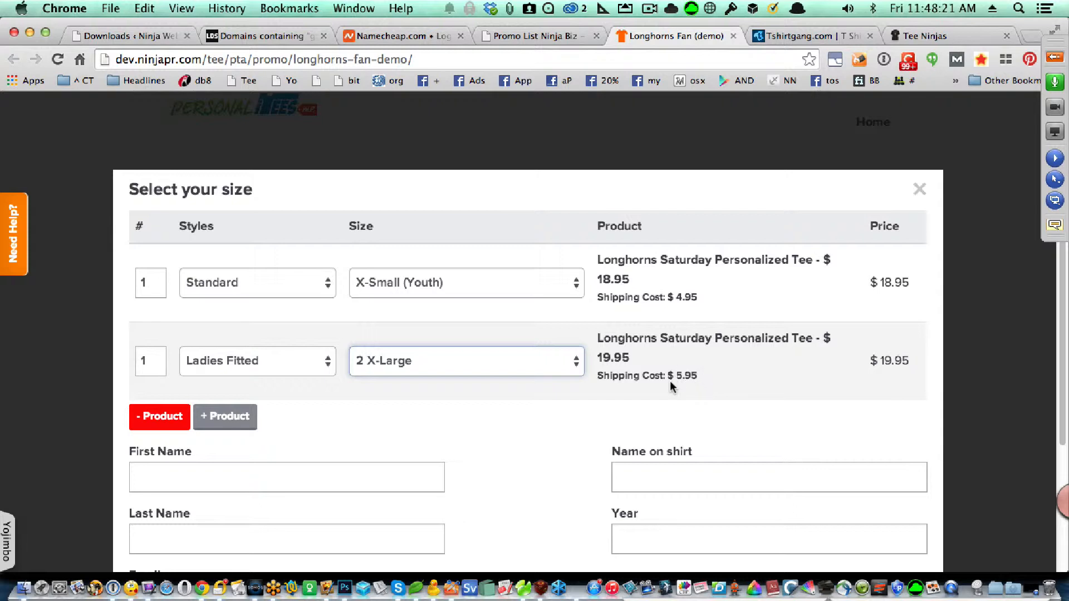
Step: Review the order form's customer detail and custom shirt fields, and close the form
scroll(609, 395, down, 2)
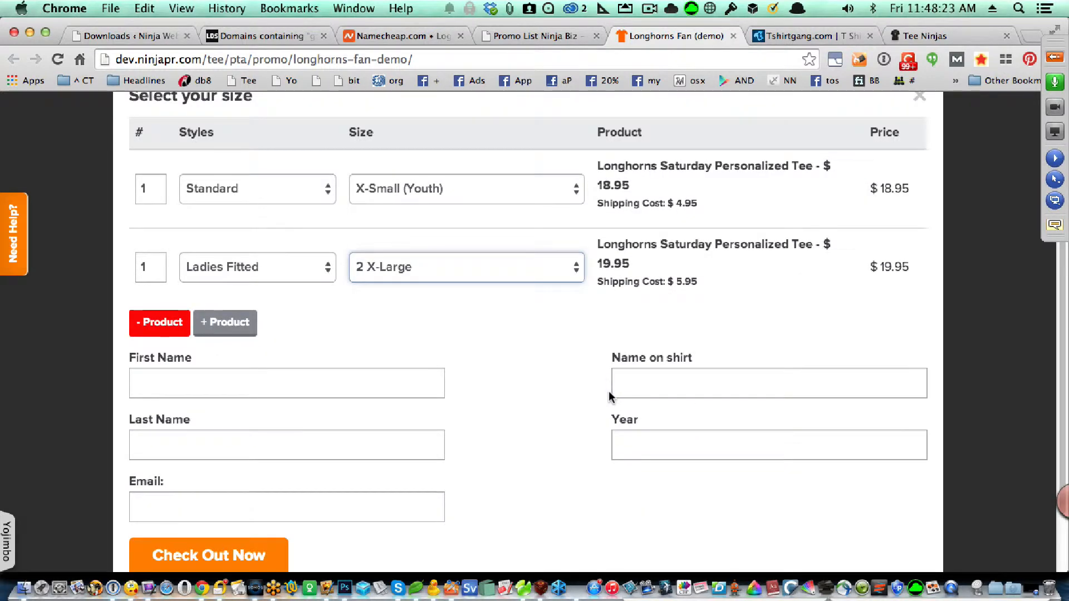
scroll(609, 396, up, 2)
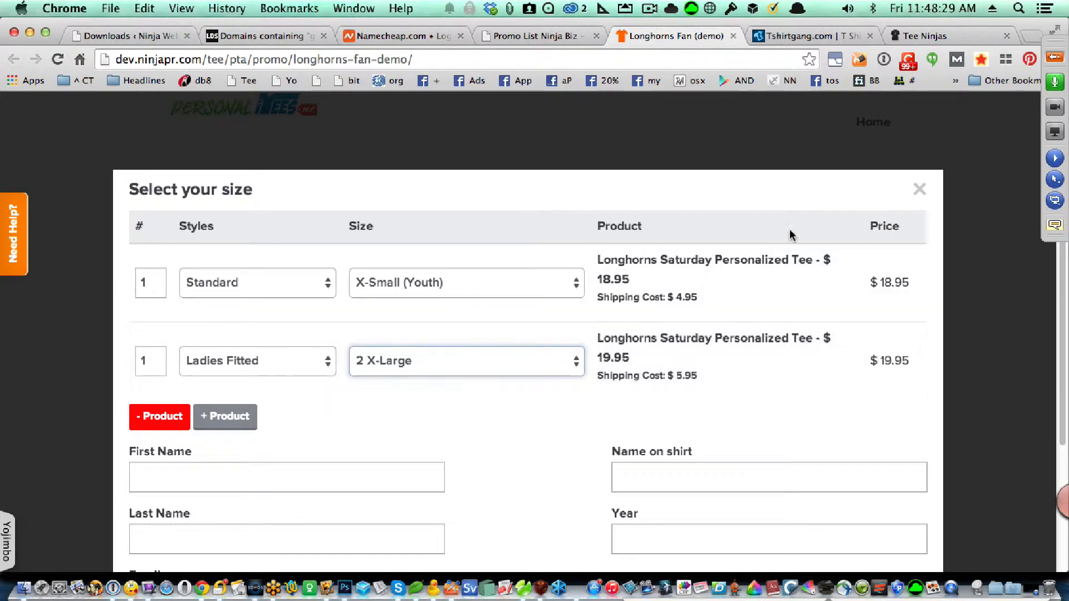
click(919, 191)
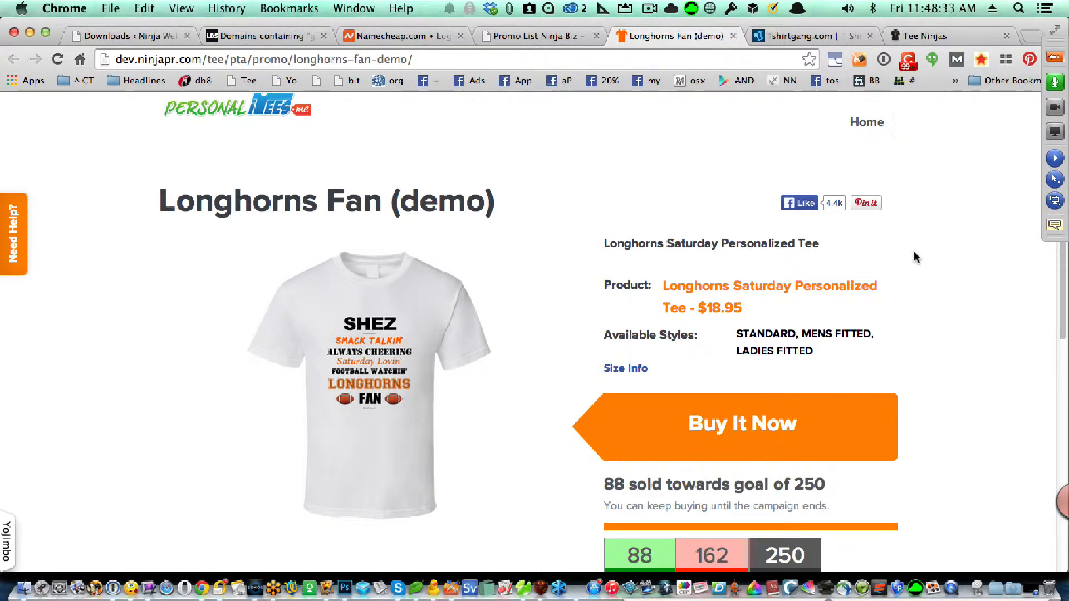
scroll(913, 251, down, 2)
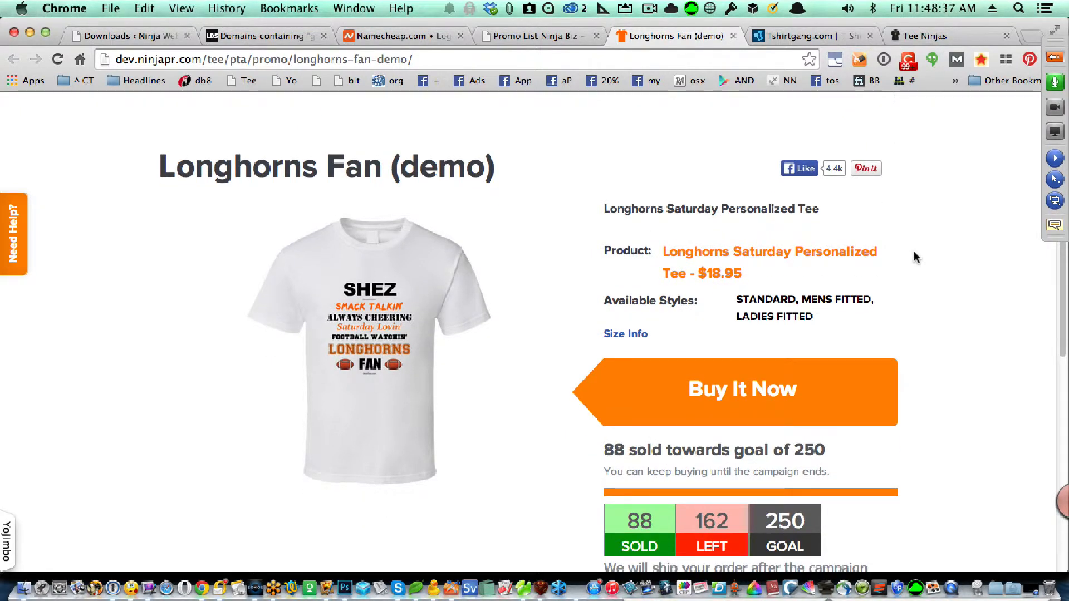
scroll(913, 250, down, 1)
scroll(914, 254, up, 2)
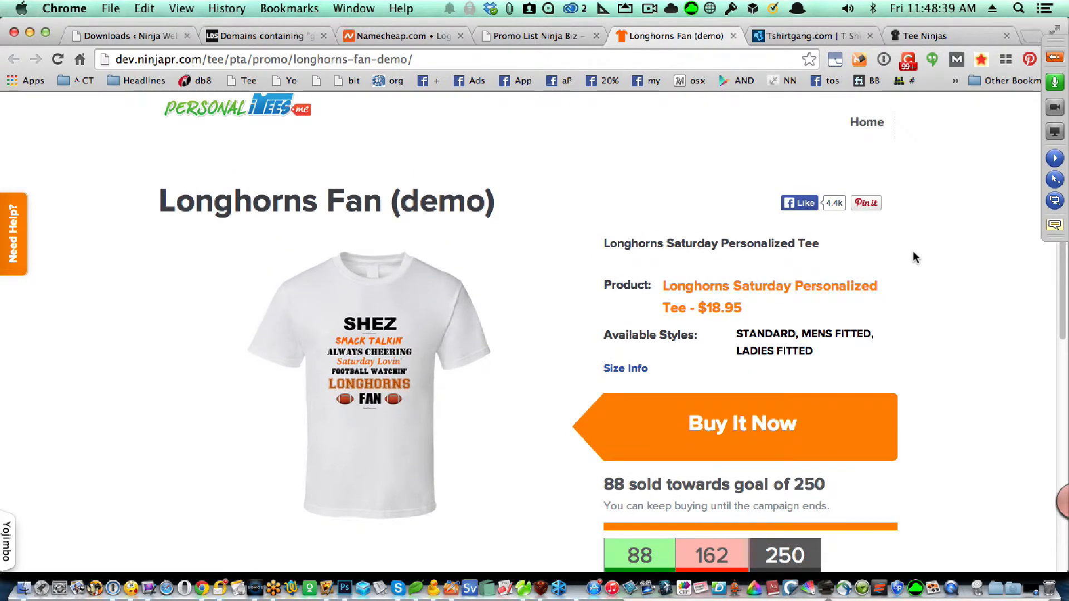